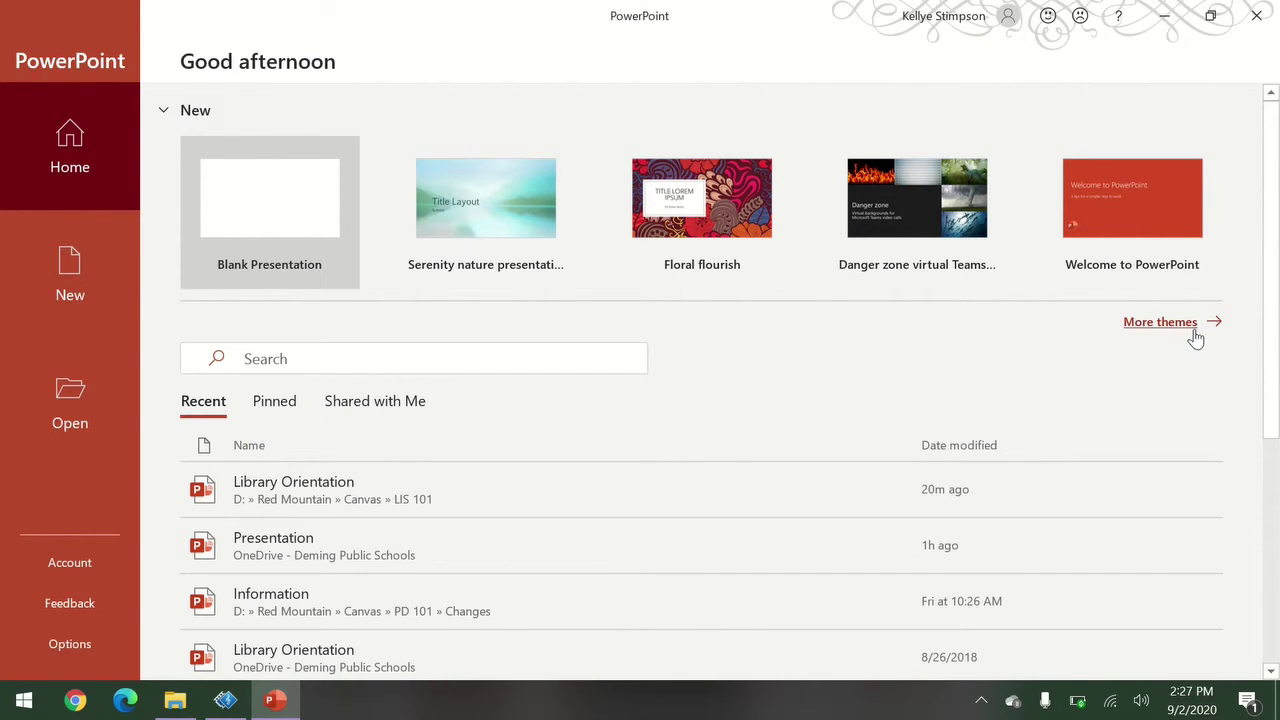
Create a presentation from the Floral flourish template and select its title placeholder
click(768, 219)
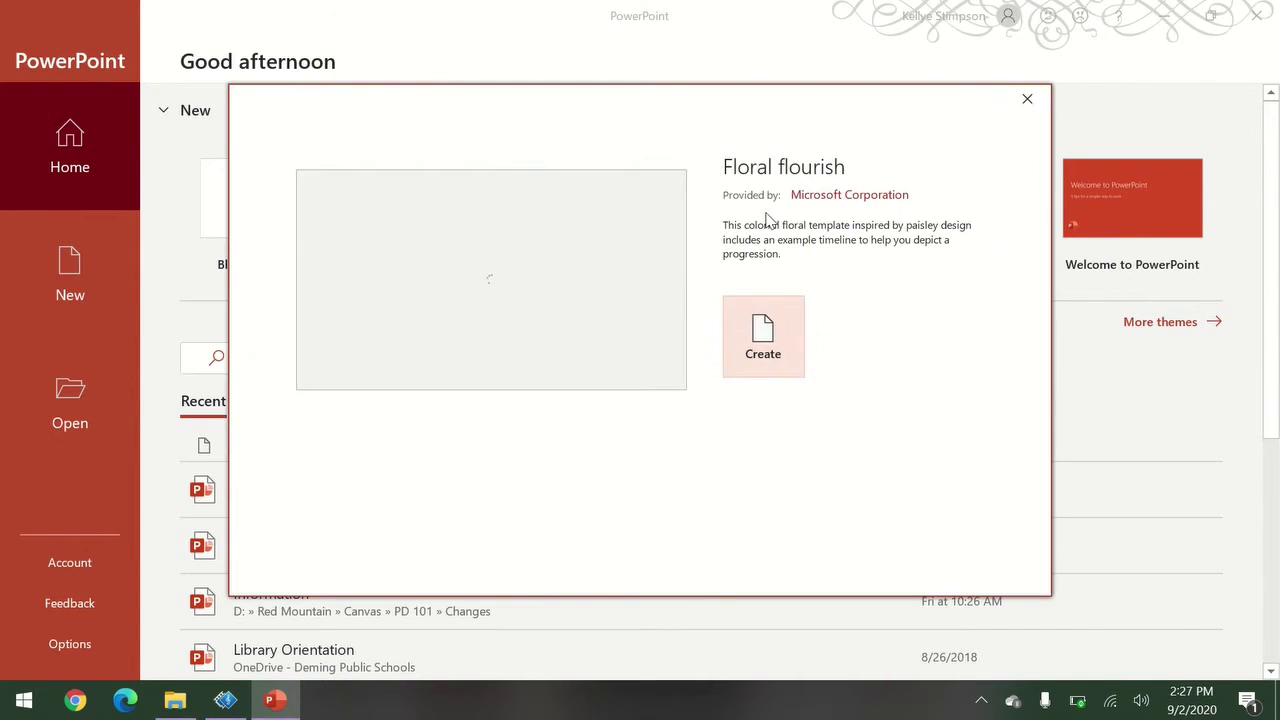
click(764, 340)
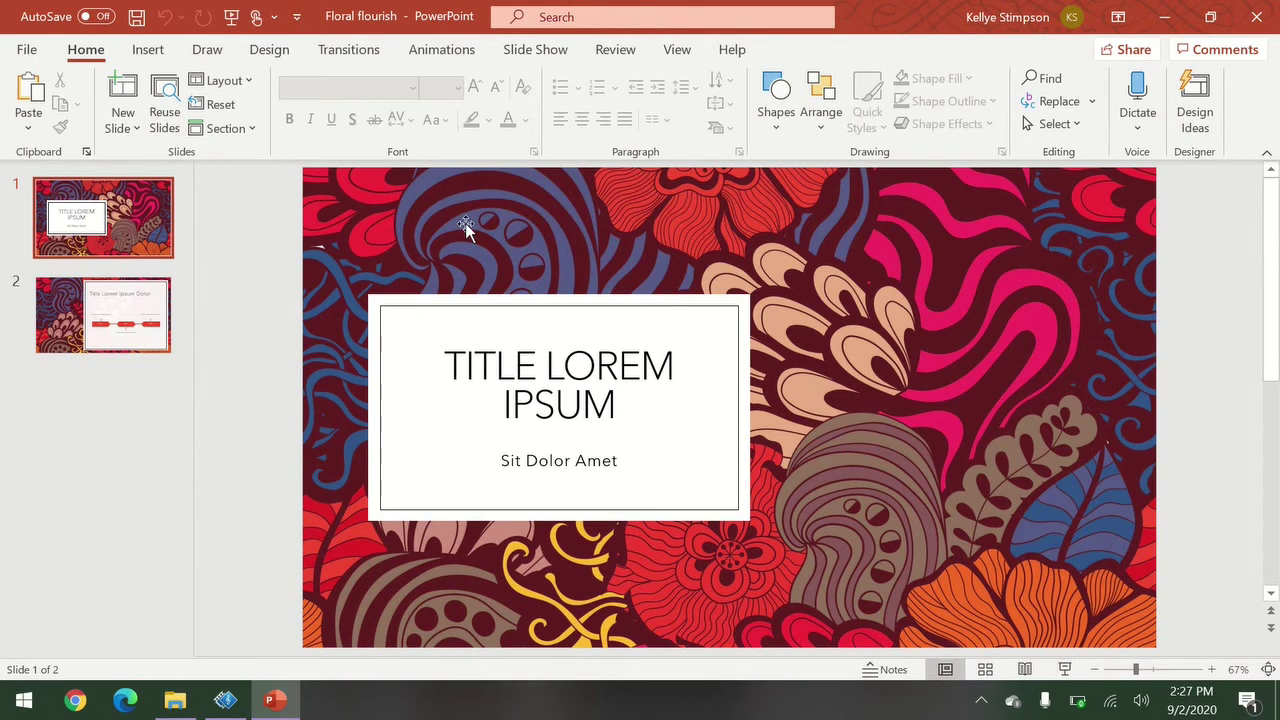
click(531, 346)
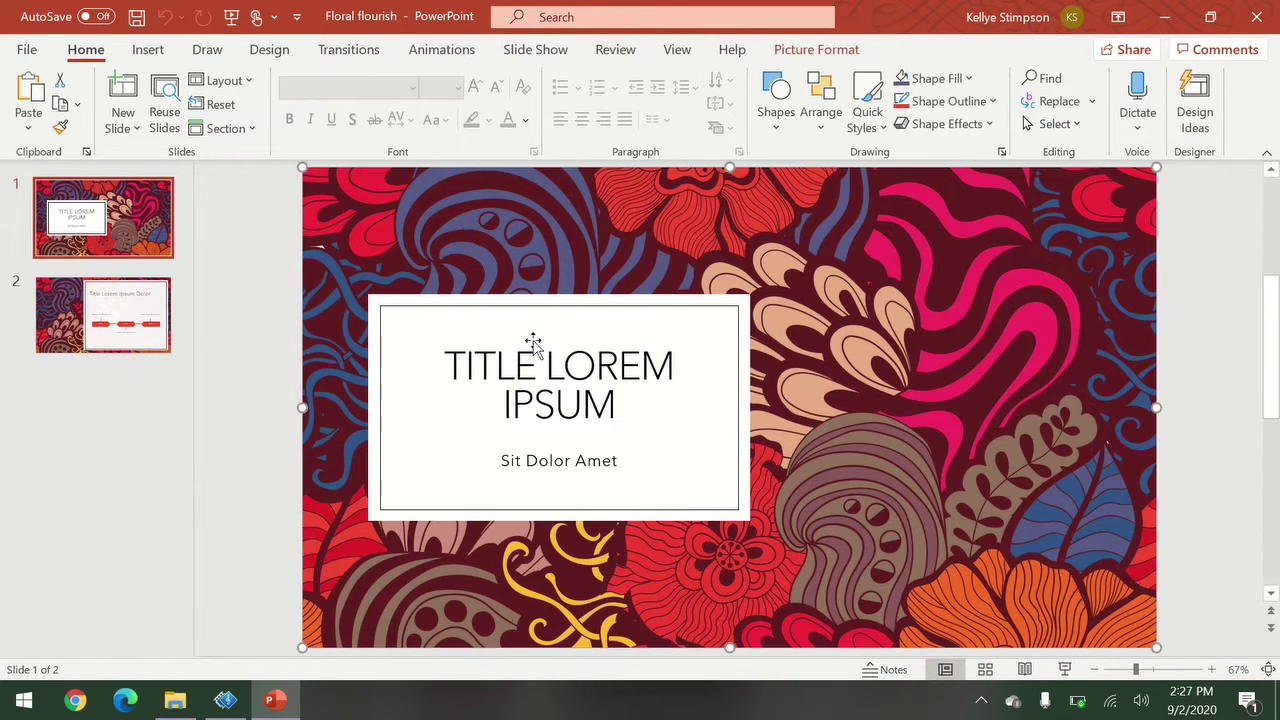
click(544, 352)
click(538, 331)
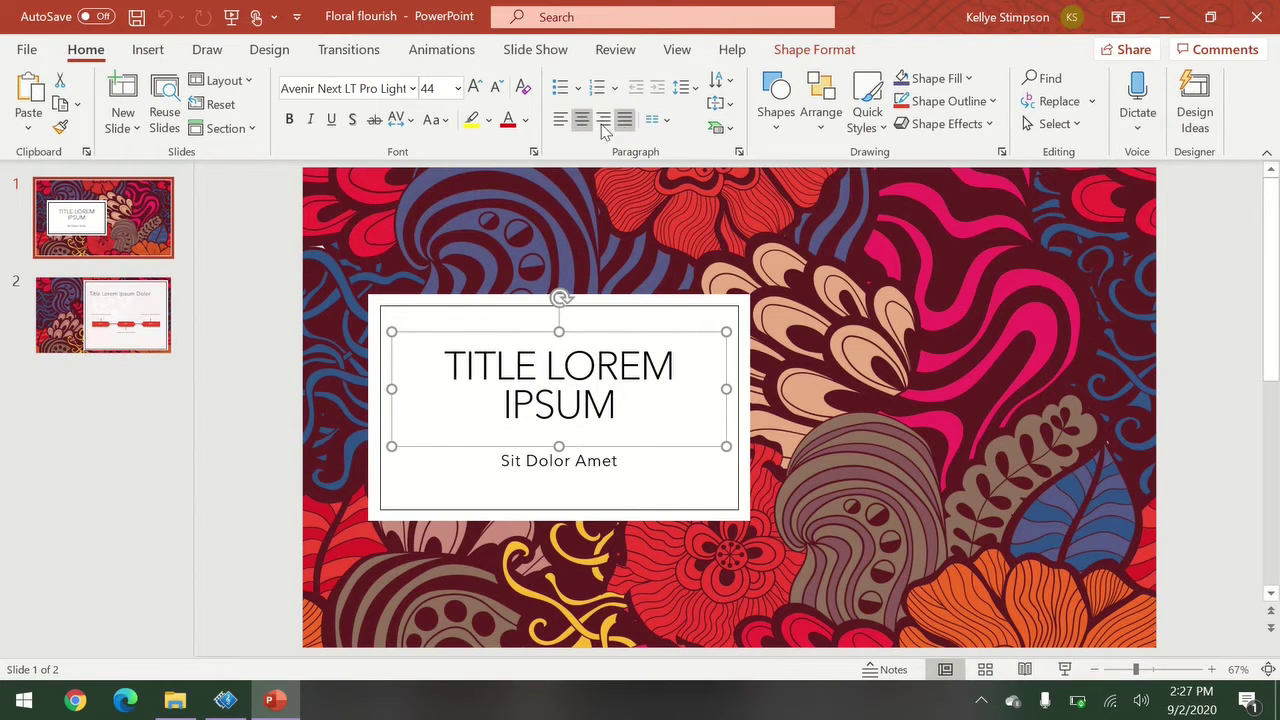
Look over the Insert, Draw and Design tabs
click(157, 50)
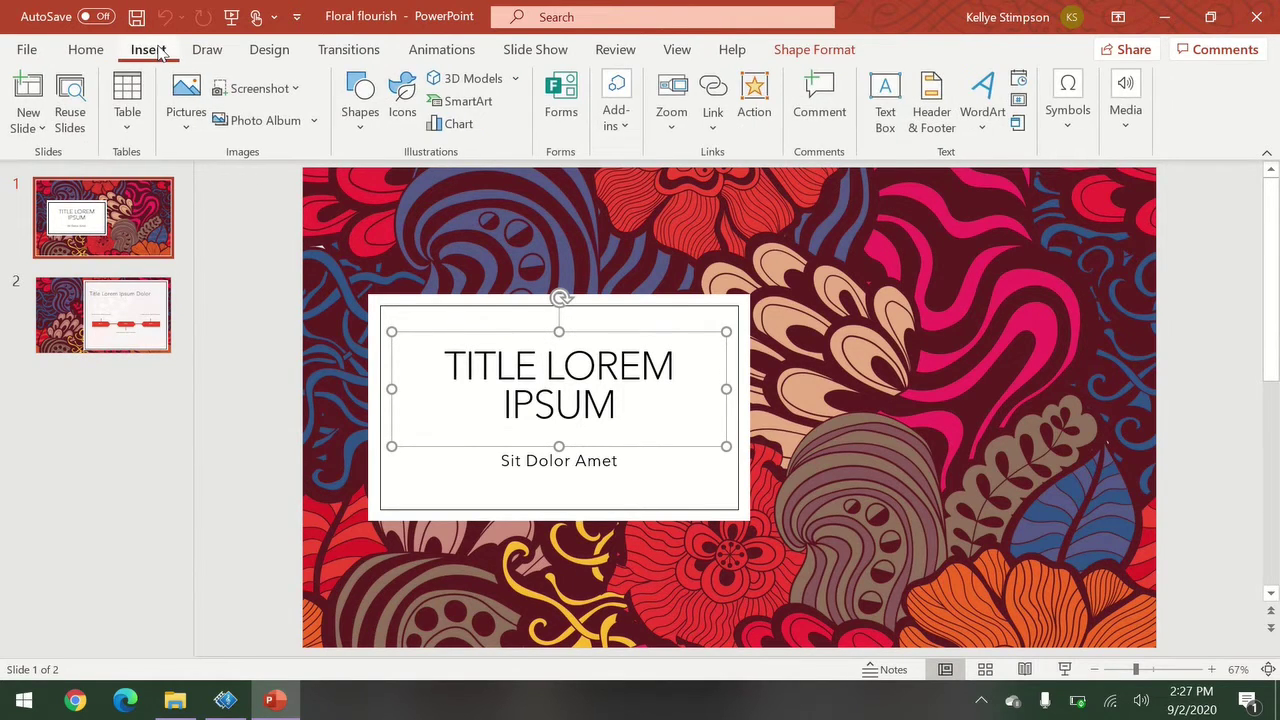
click(207, 50)
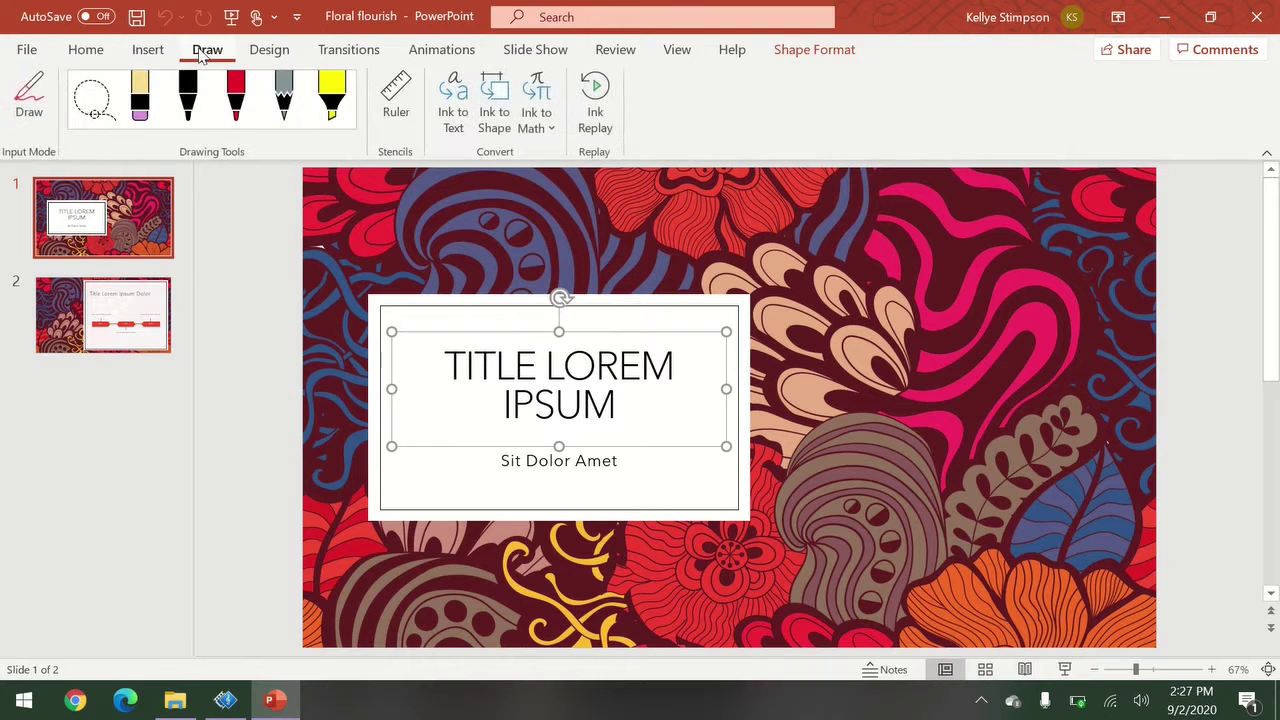
click(274, 56)
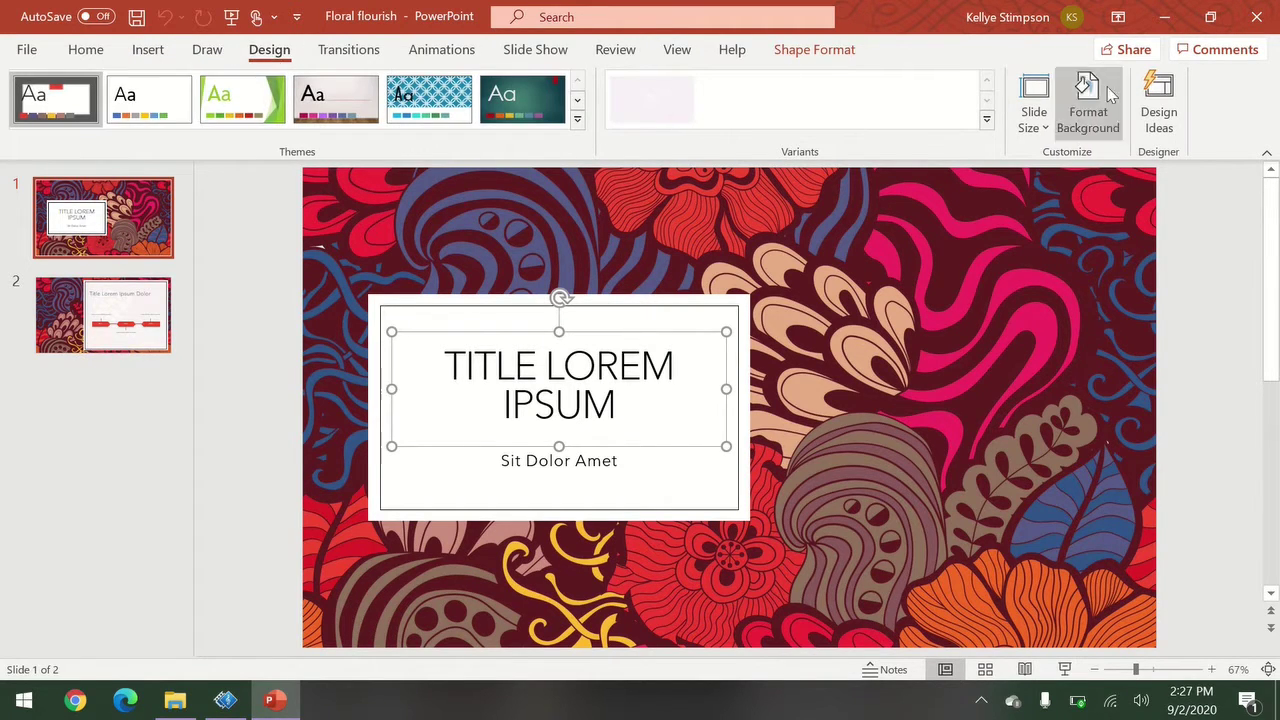
Apply the Page Curl transition to slide 1
click(352, 52)
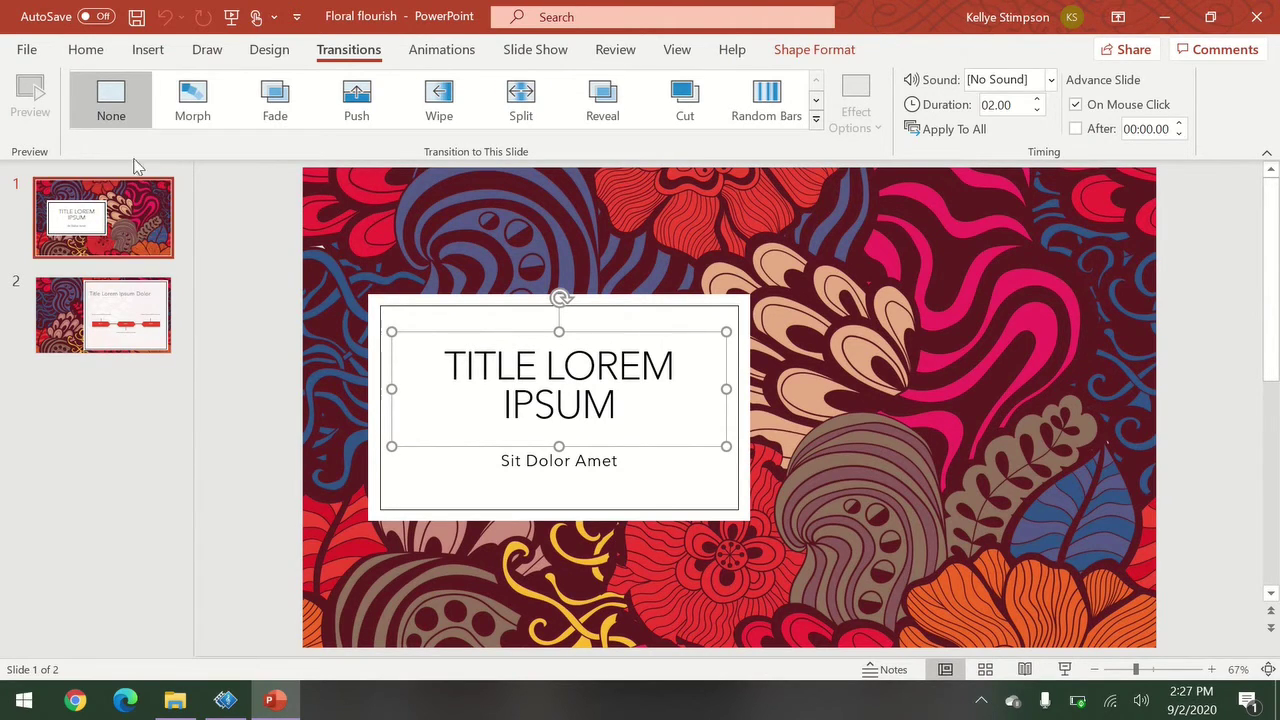
click(817, 101)
click(817, 101)
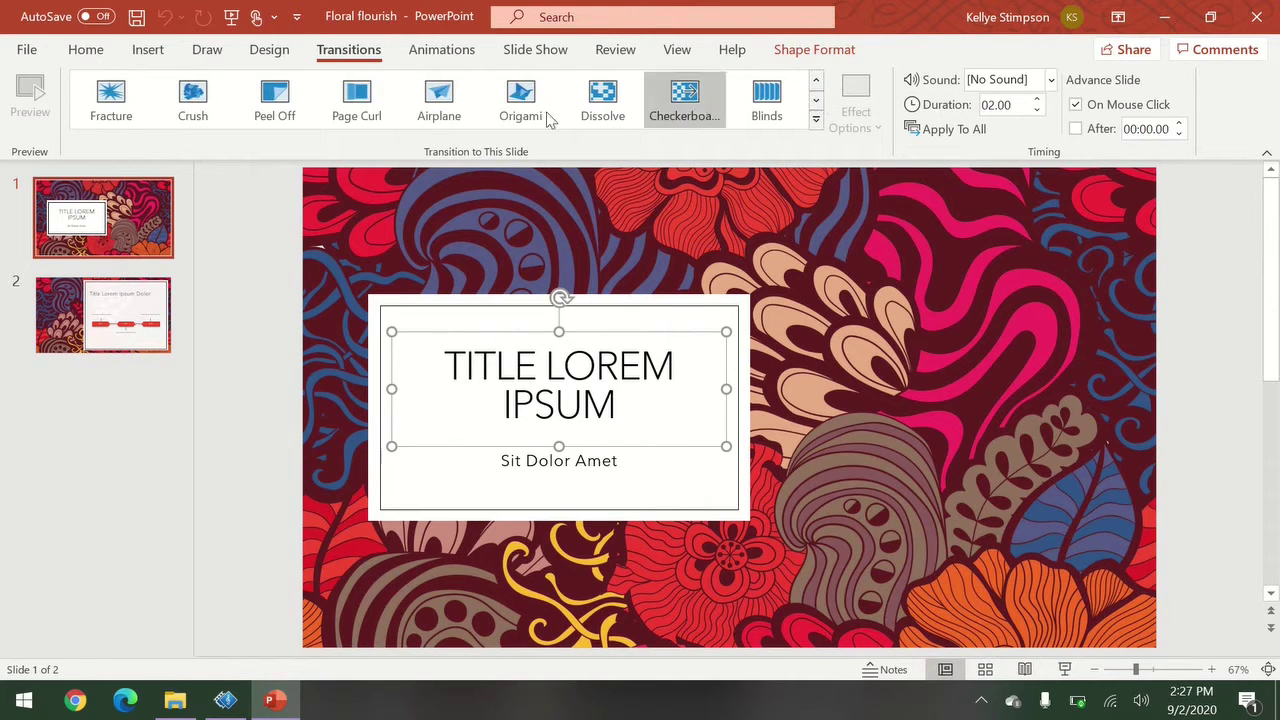
click(355, 93)
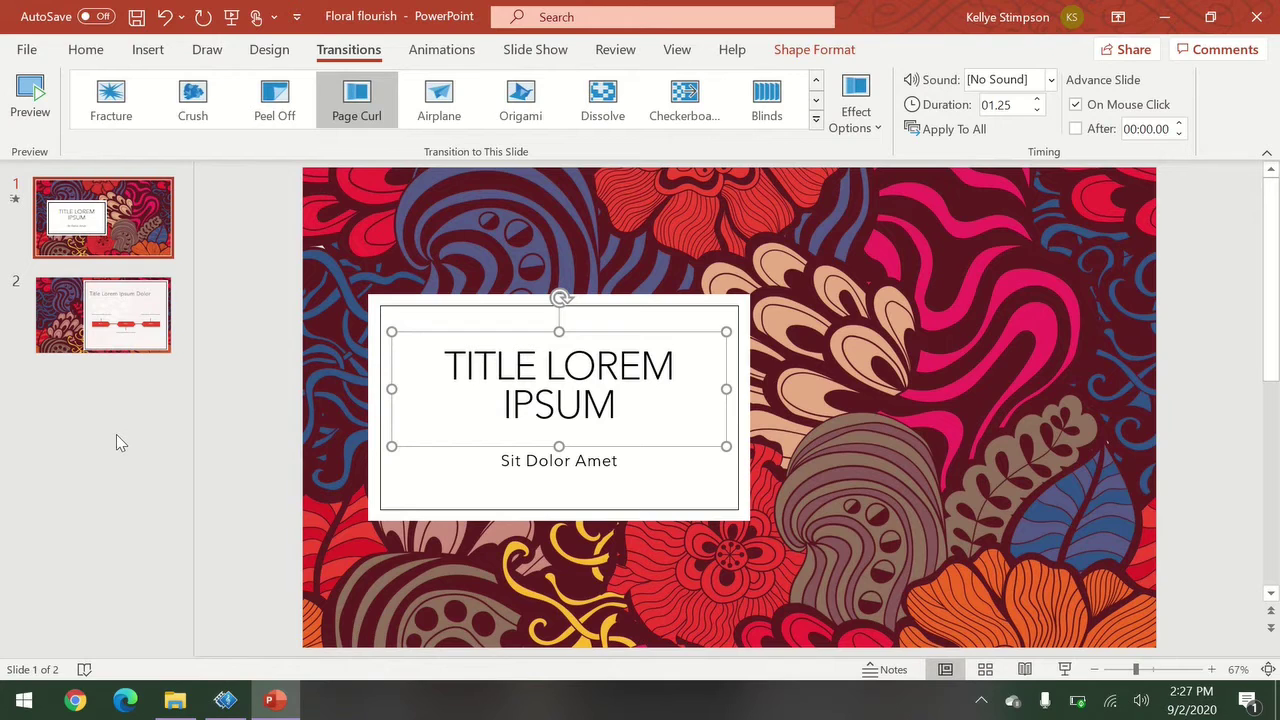
Apply the Origami transition to slide 2, then return to slide 1
key(Page_Down)
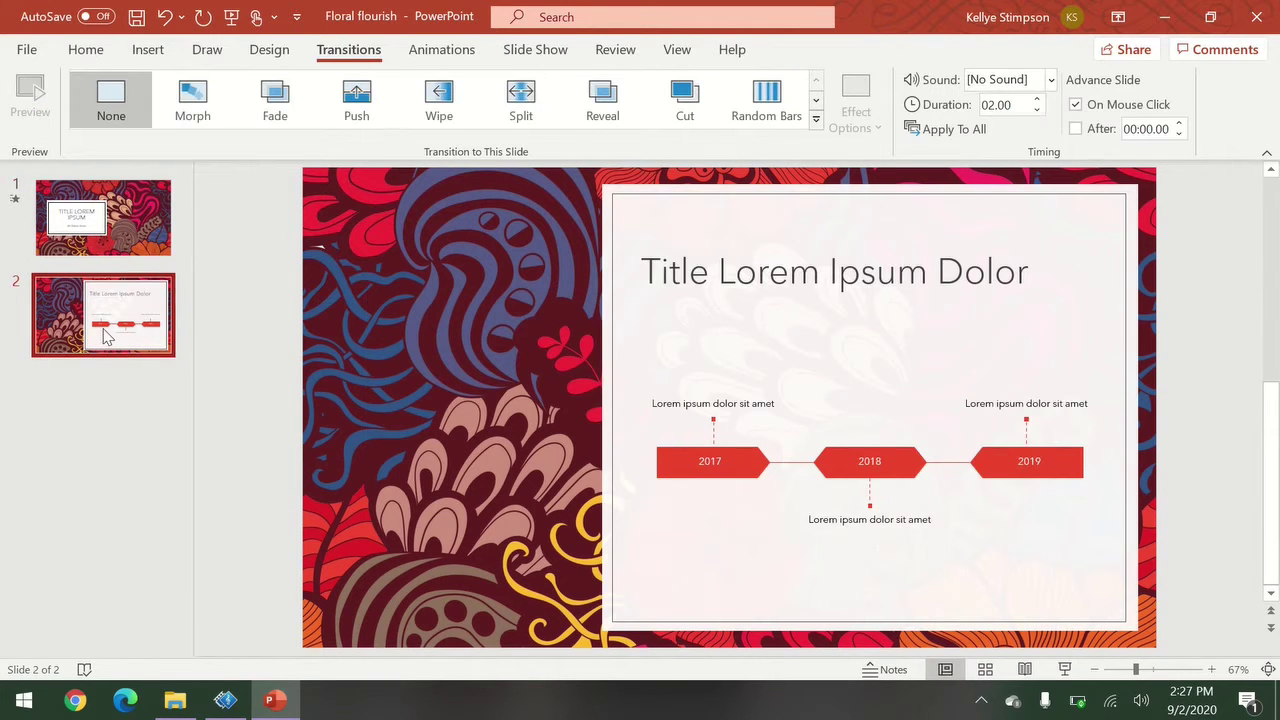
click(817, 101)
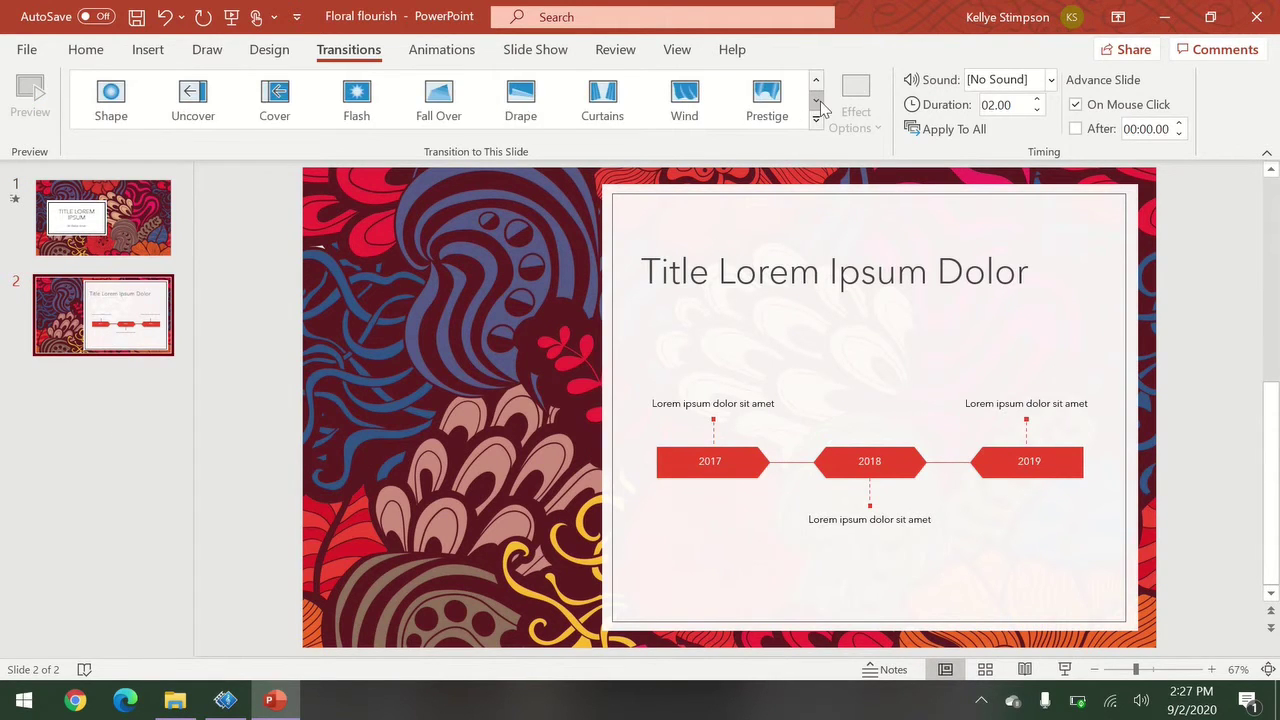
click(817, 101)
click(520, 100)
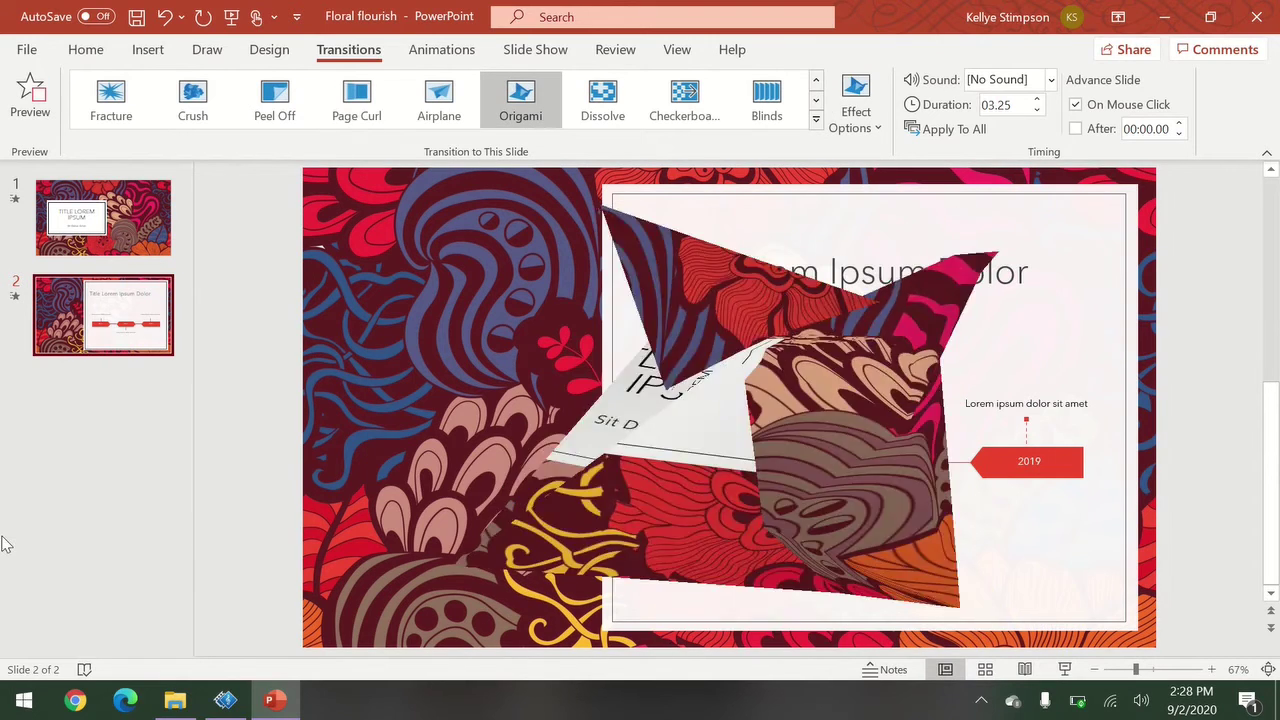
click(112, 246)
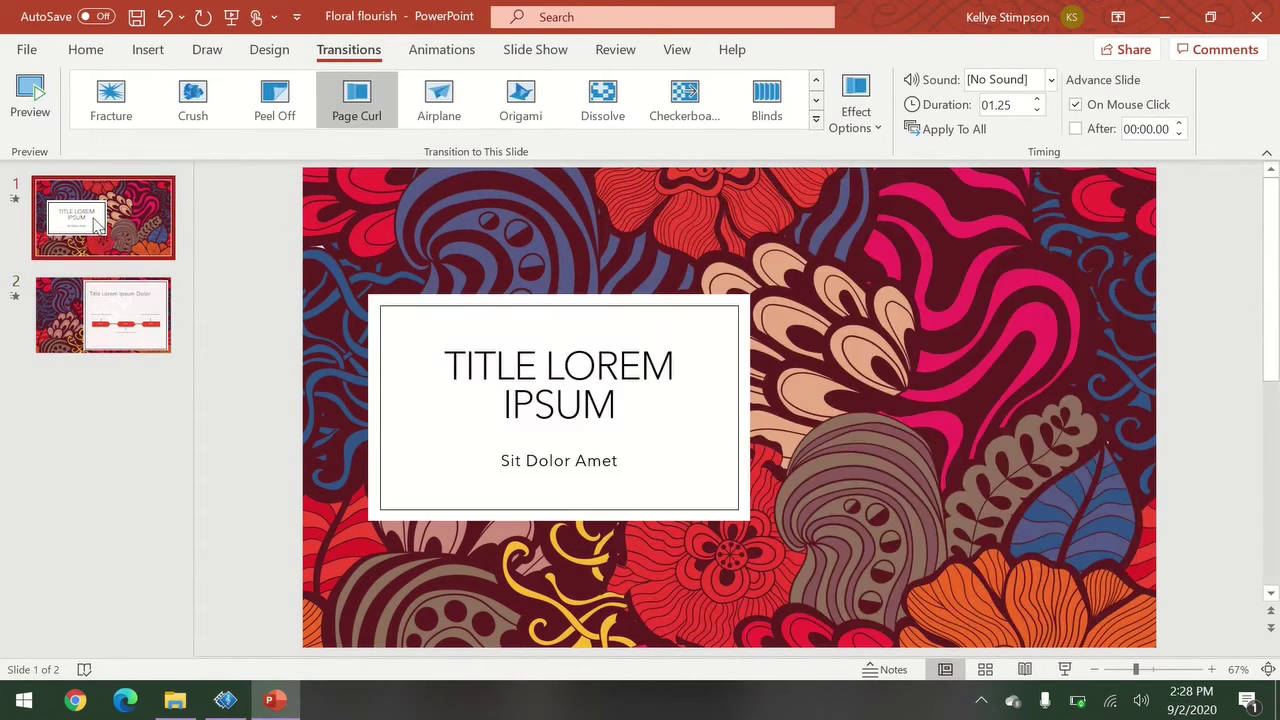
Give the slide 1 title a Float In entrance animation
click(465, 62)
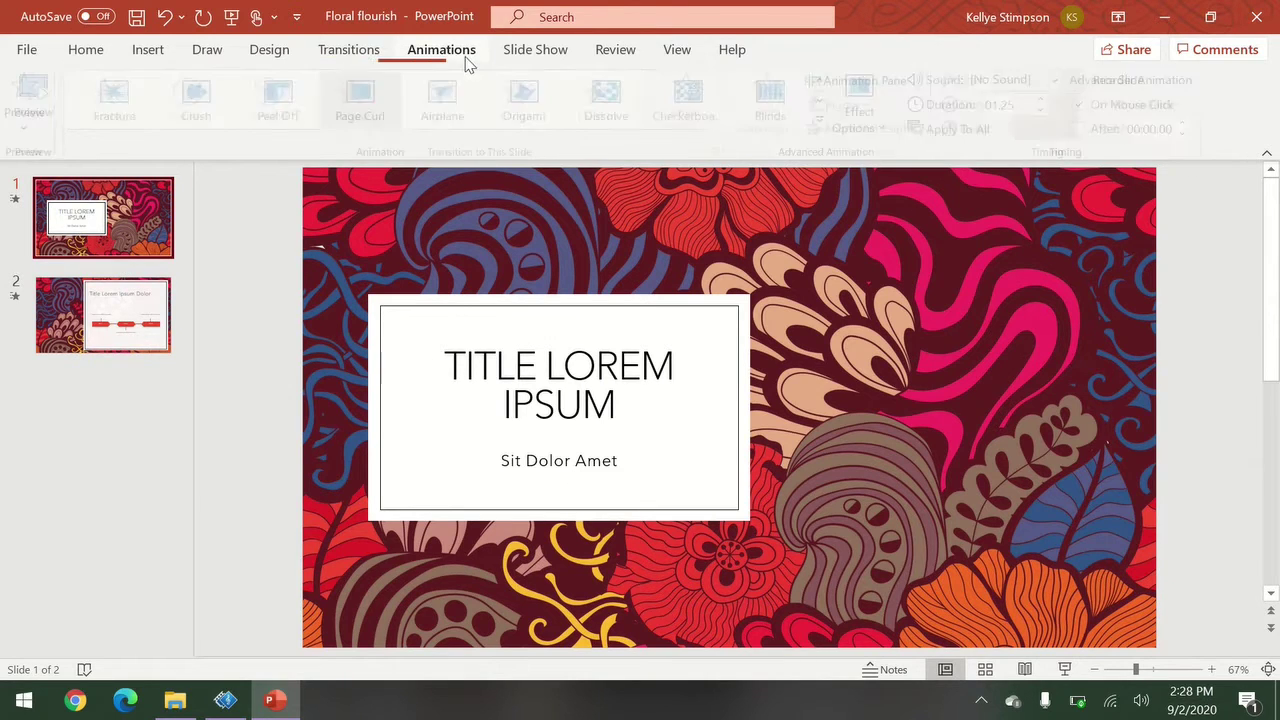
click(597, 356)
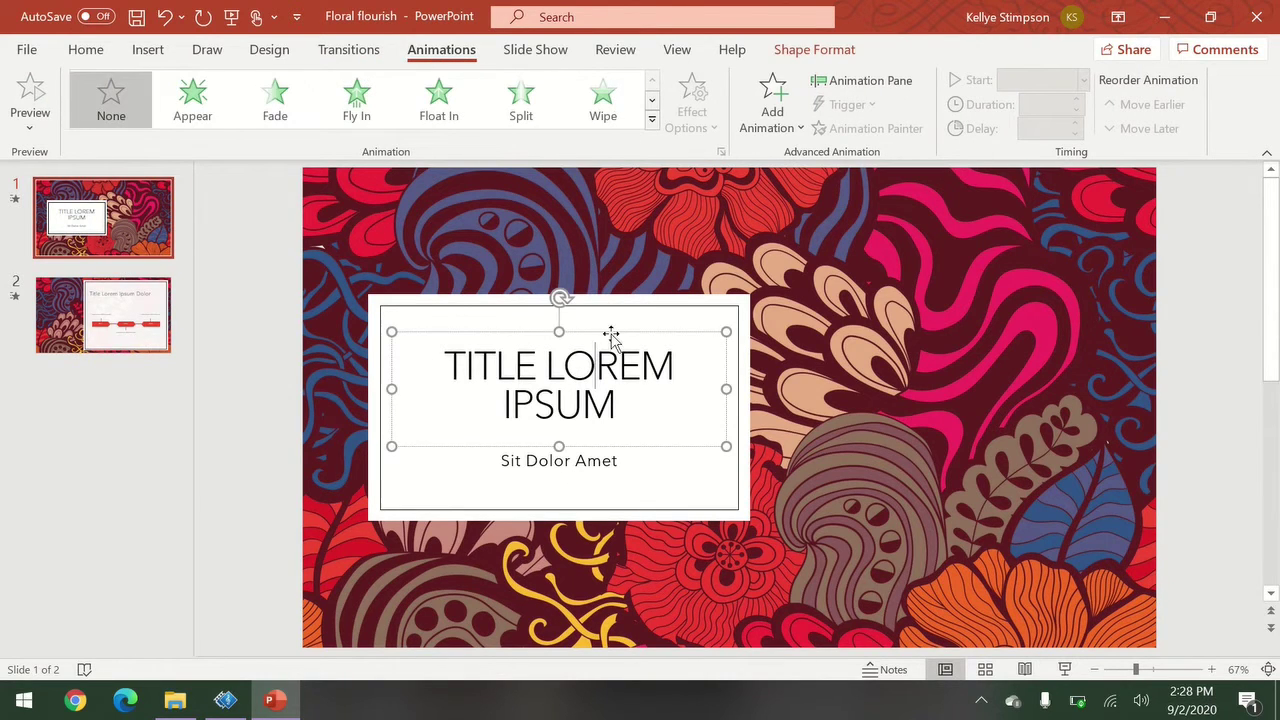
click(428, 110)
click(651, 104)
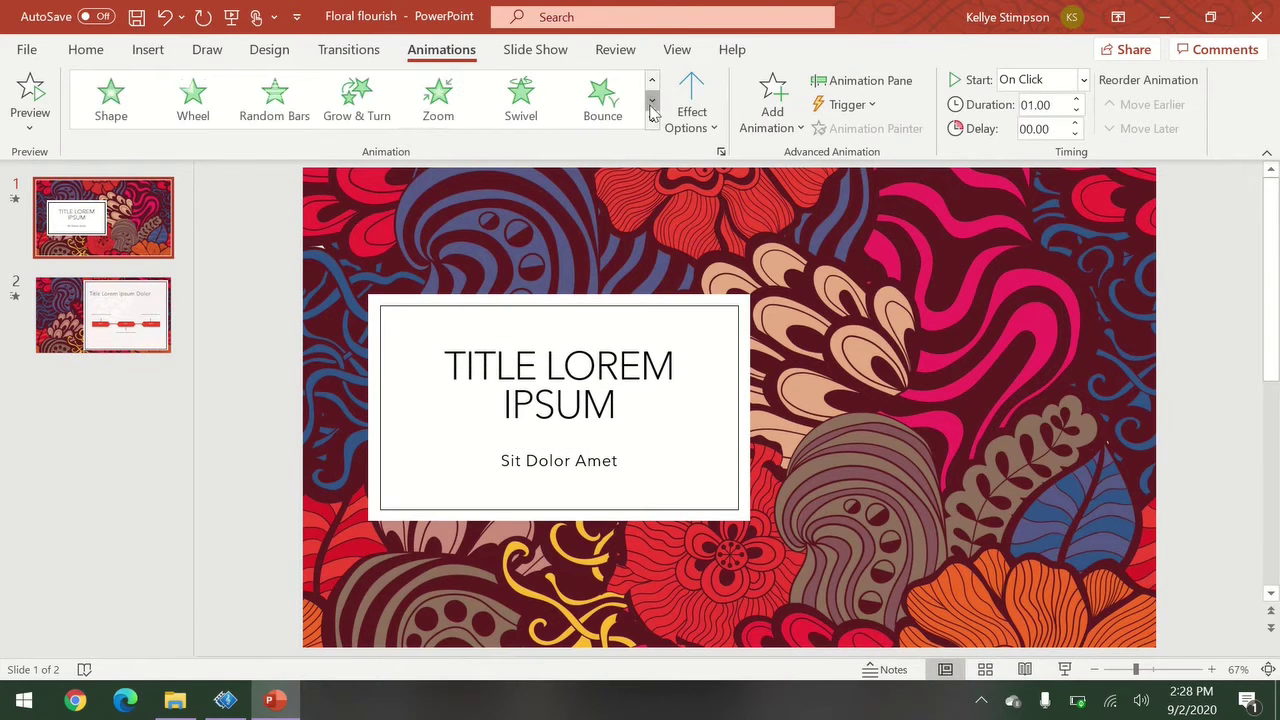
Give the Sit Dolor Amet subtitle a Wheel animation, then move to slide 2
click(562, 458)
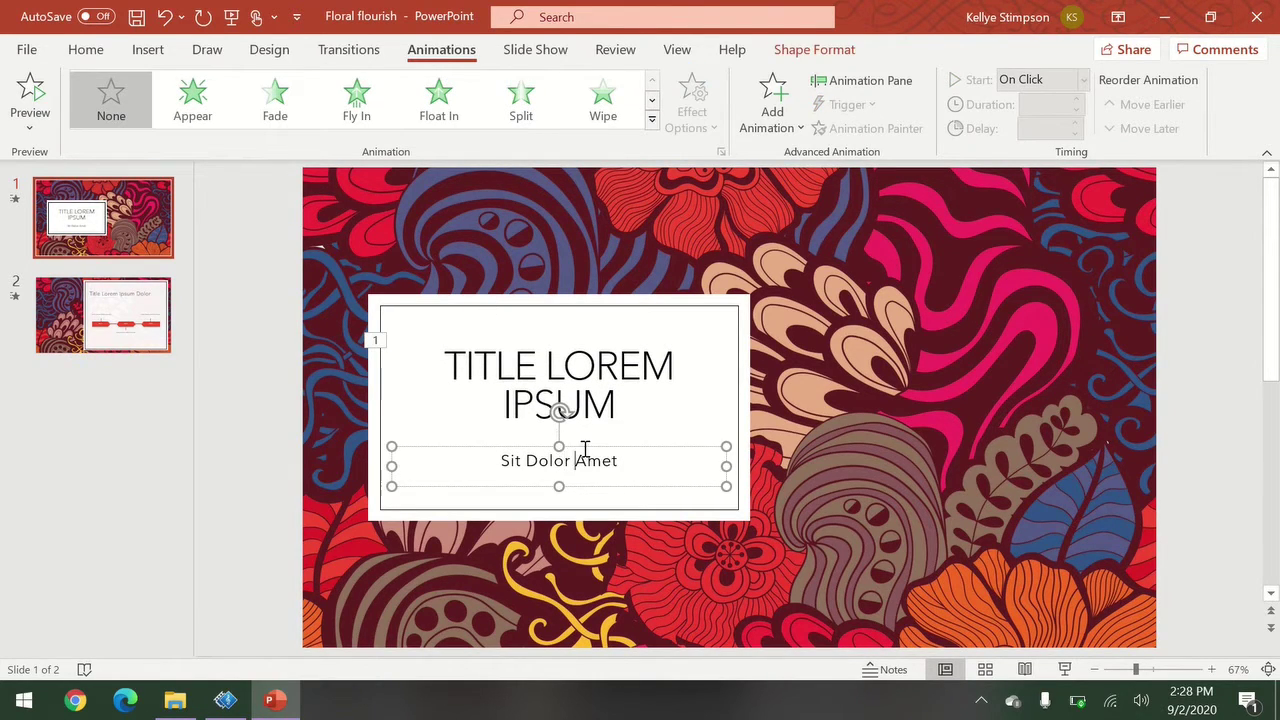
click(651, 104)
click(193, 100)
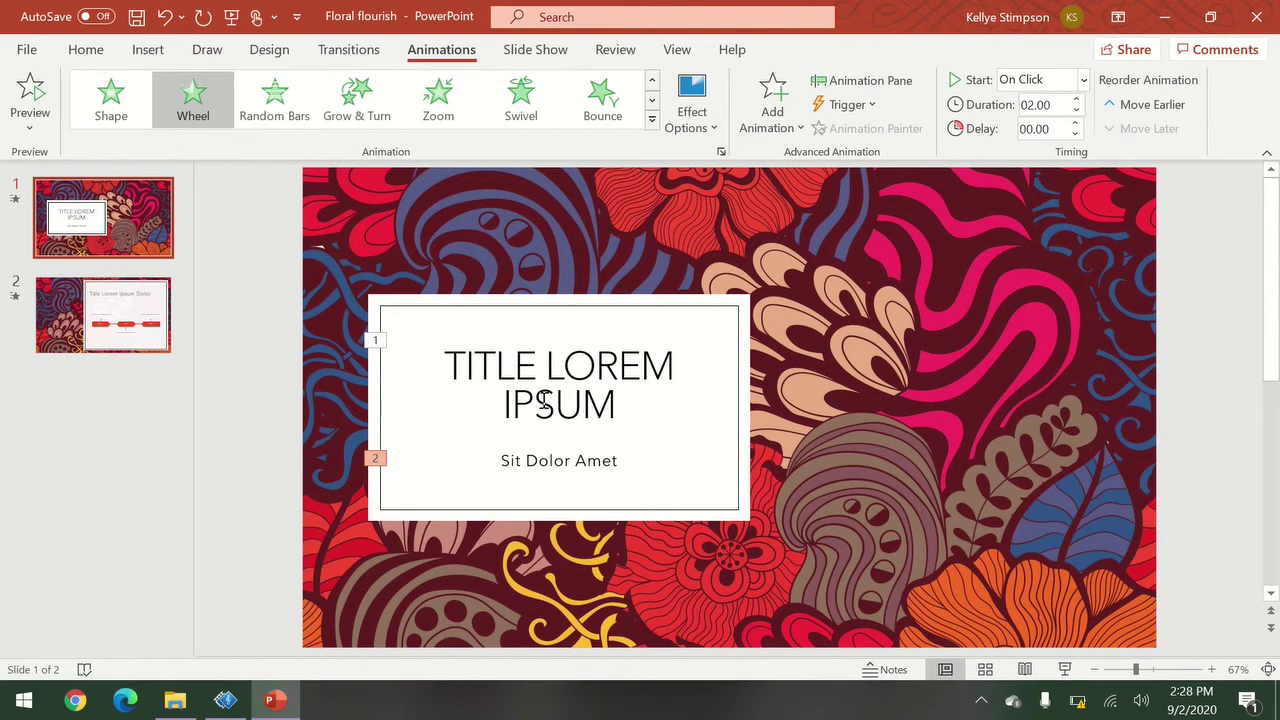
click(130, 345)
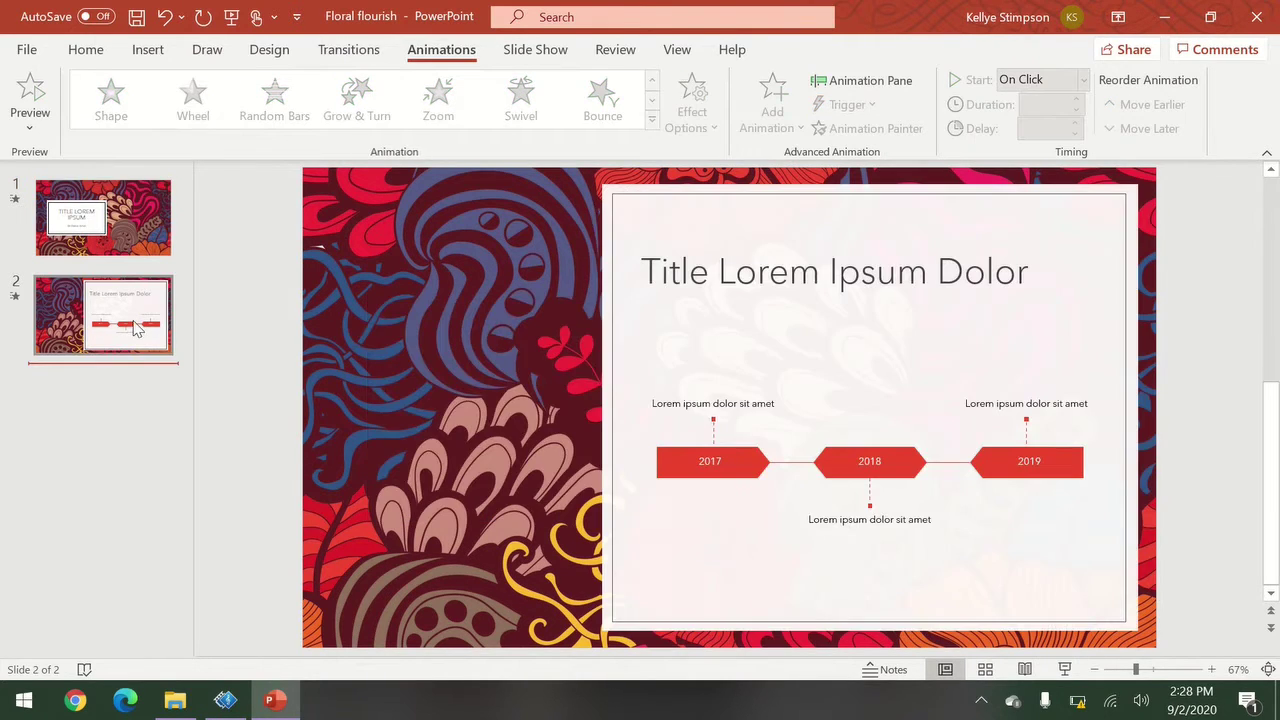
Add a Two Content slide with three filler bullet lines in the left box
click(86, 52)
click(124, 130)
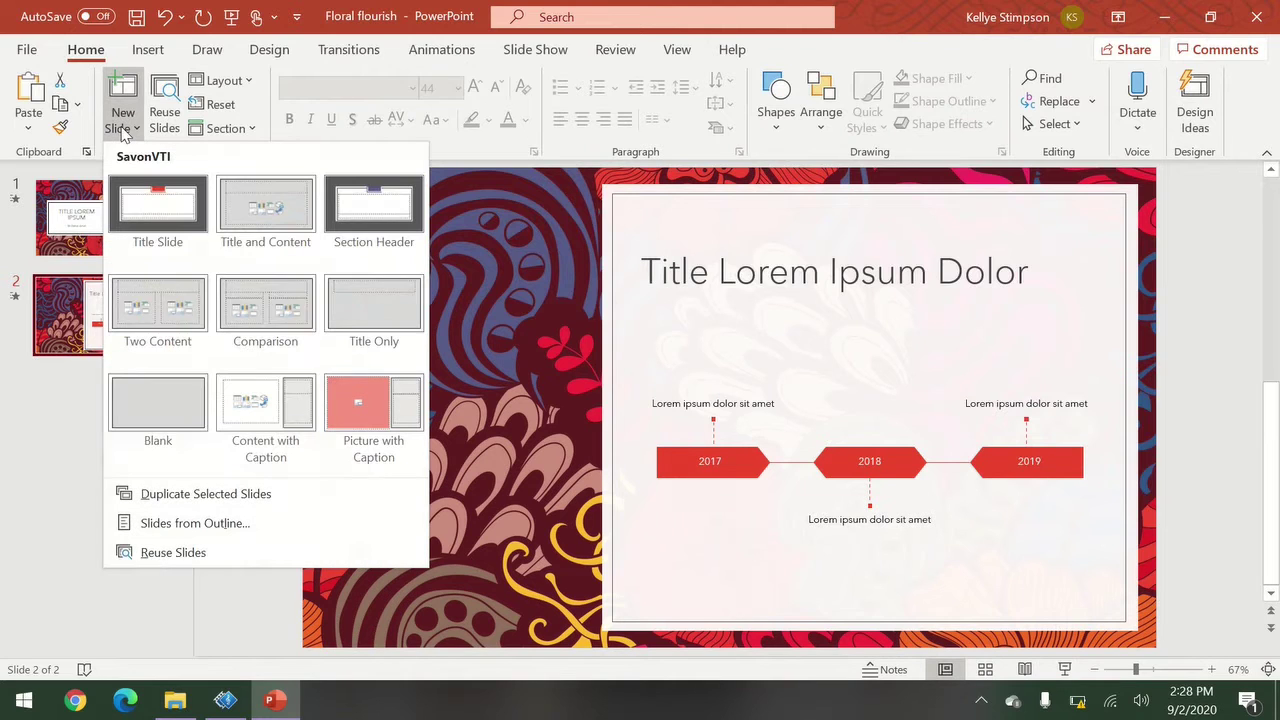
click(168, 302)
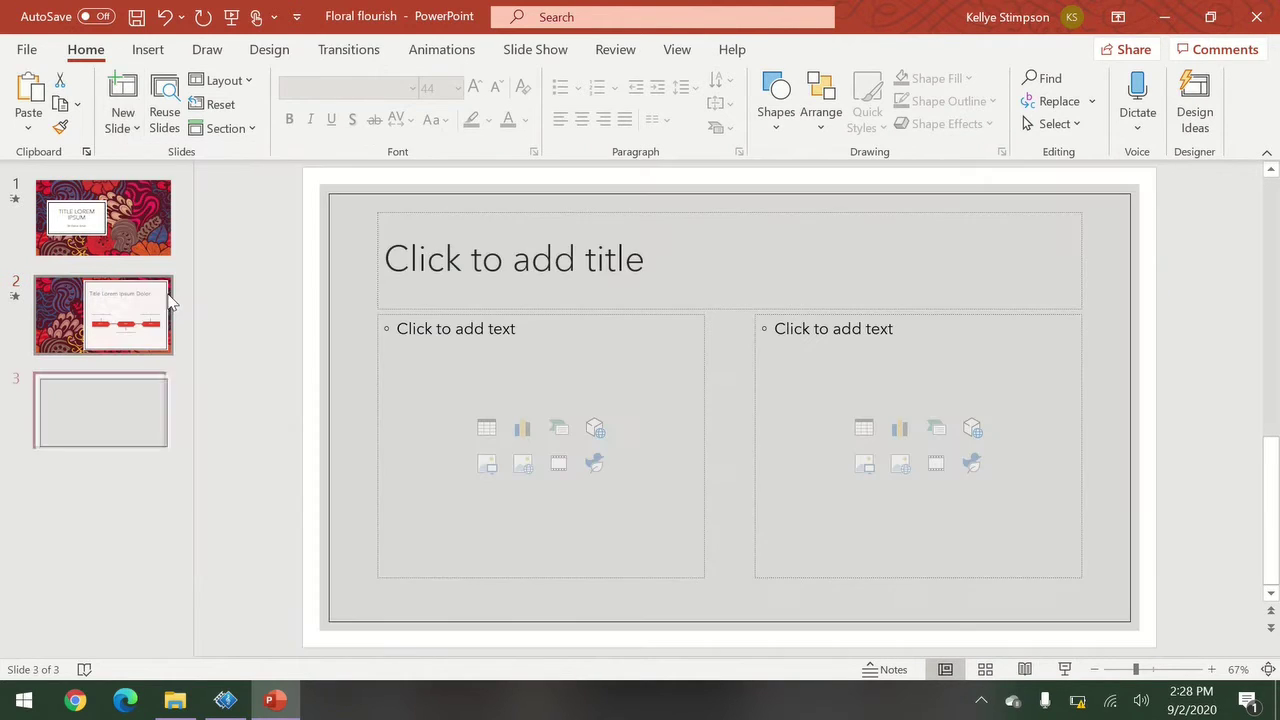
click(446, 328)
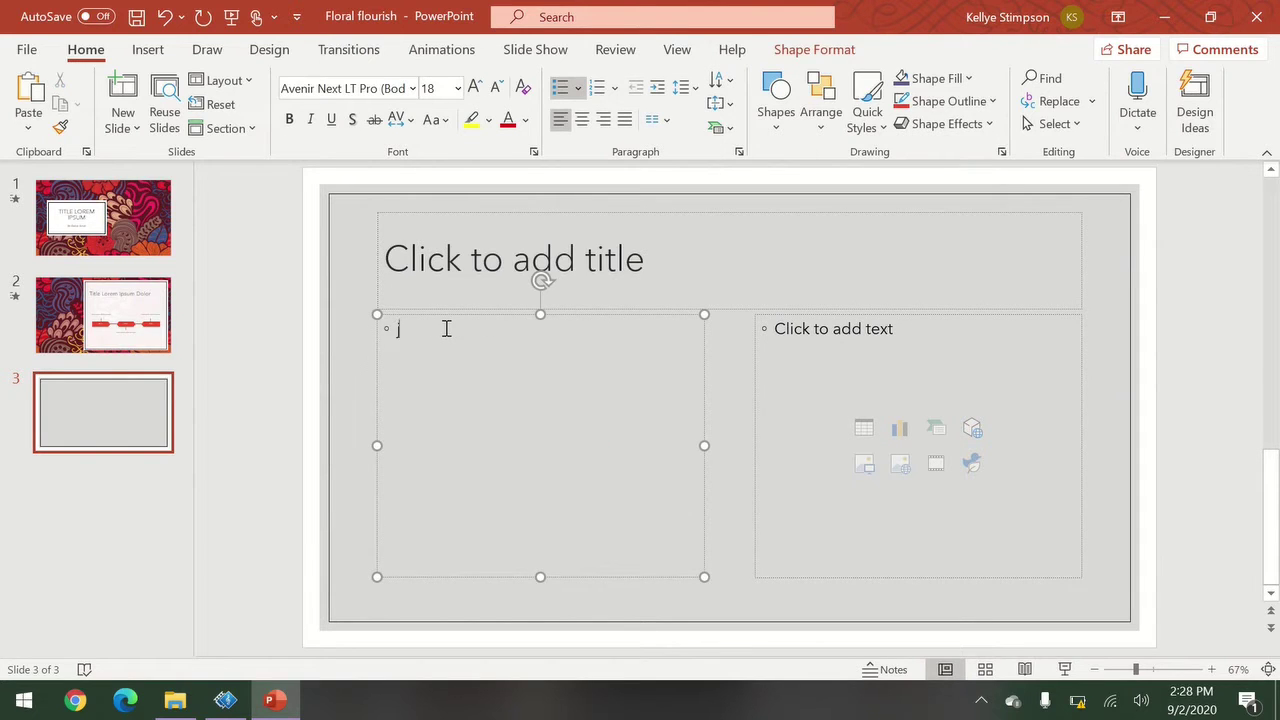
text(jkljlkj)
key(Return)
text(askdlfjalkdsjfka)
key(Return)
text(ajsdlf;jadkjfalk;sdj)
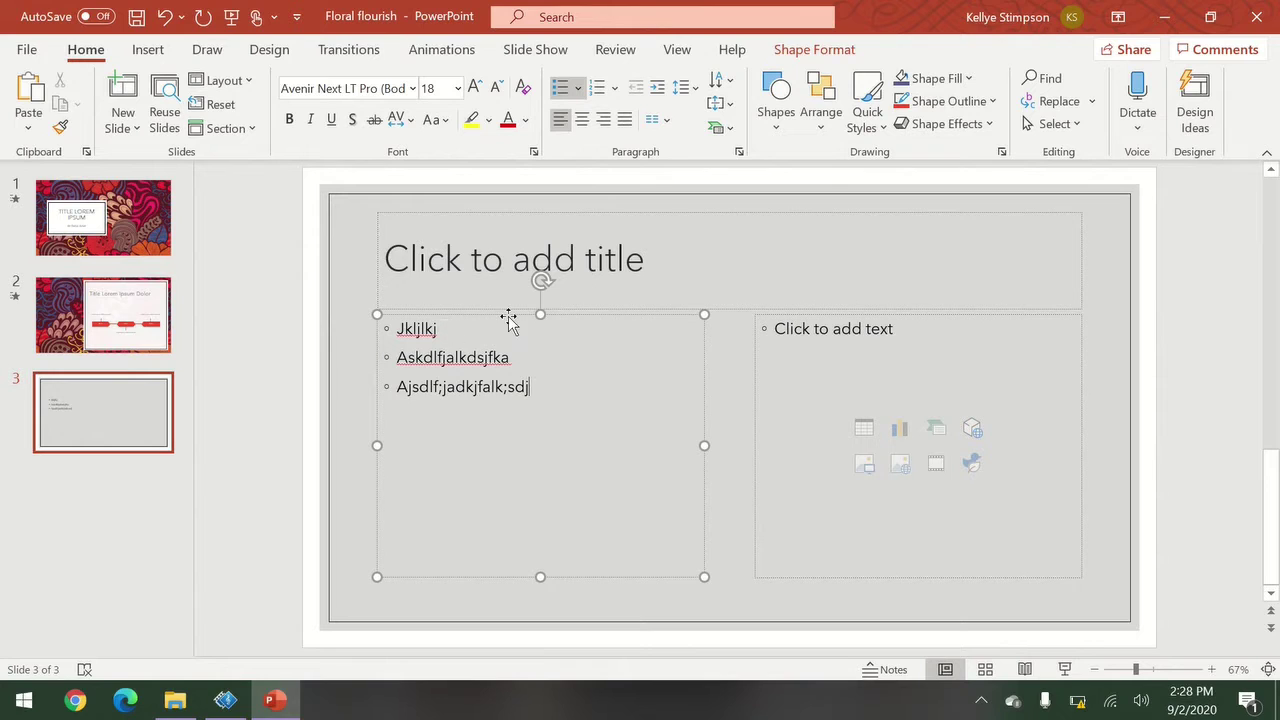
Make the three bullets float in one by one with Float In
click(508, 316)
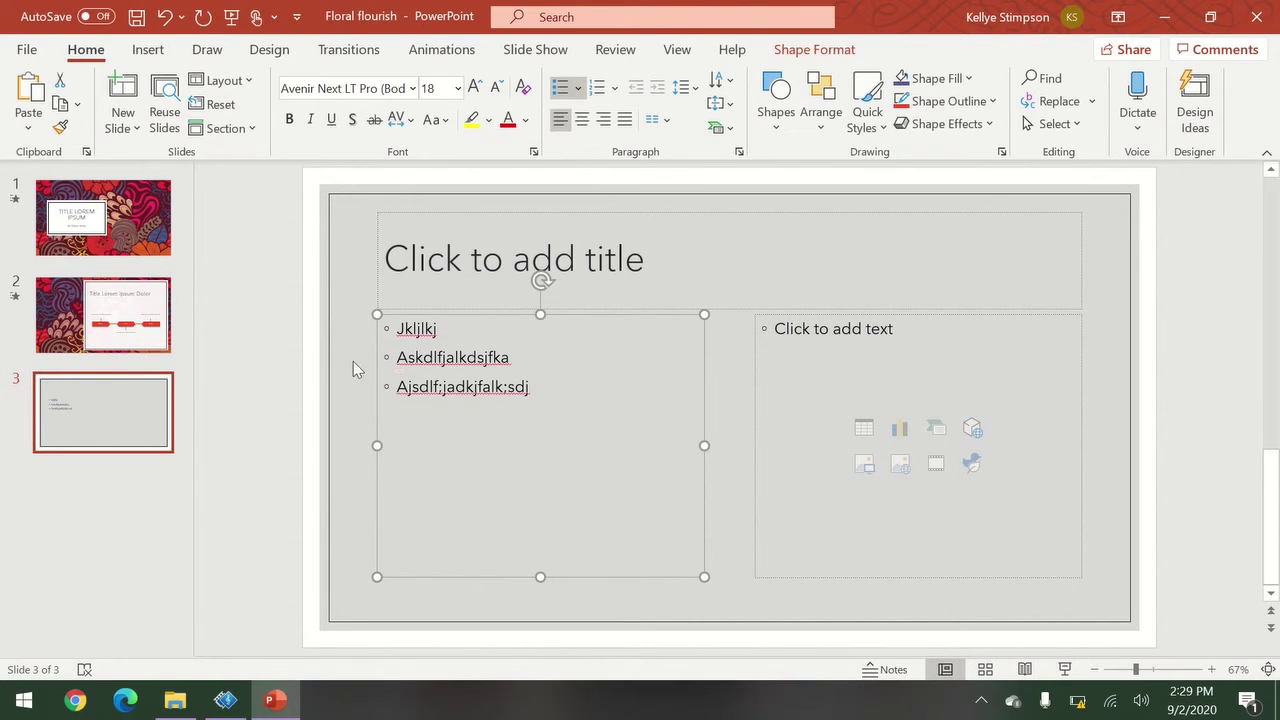
click(425, 50)
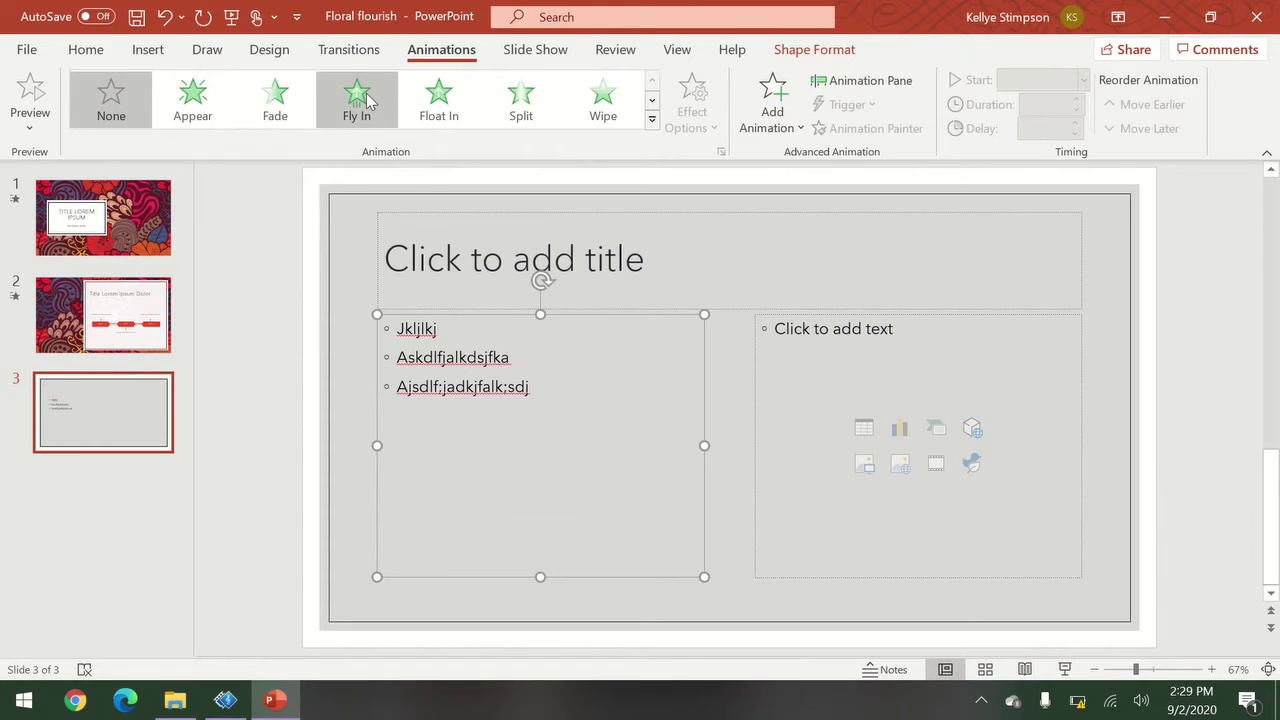
click(436, 108)
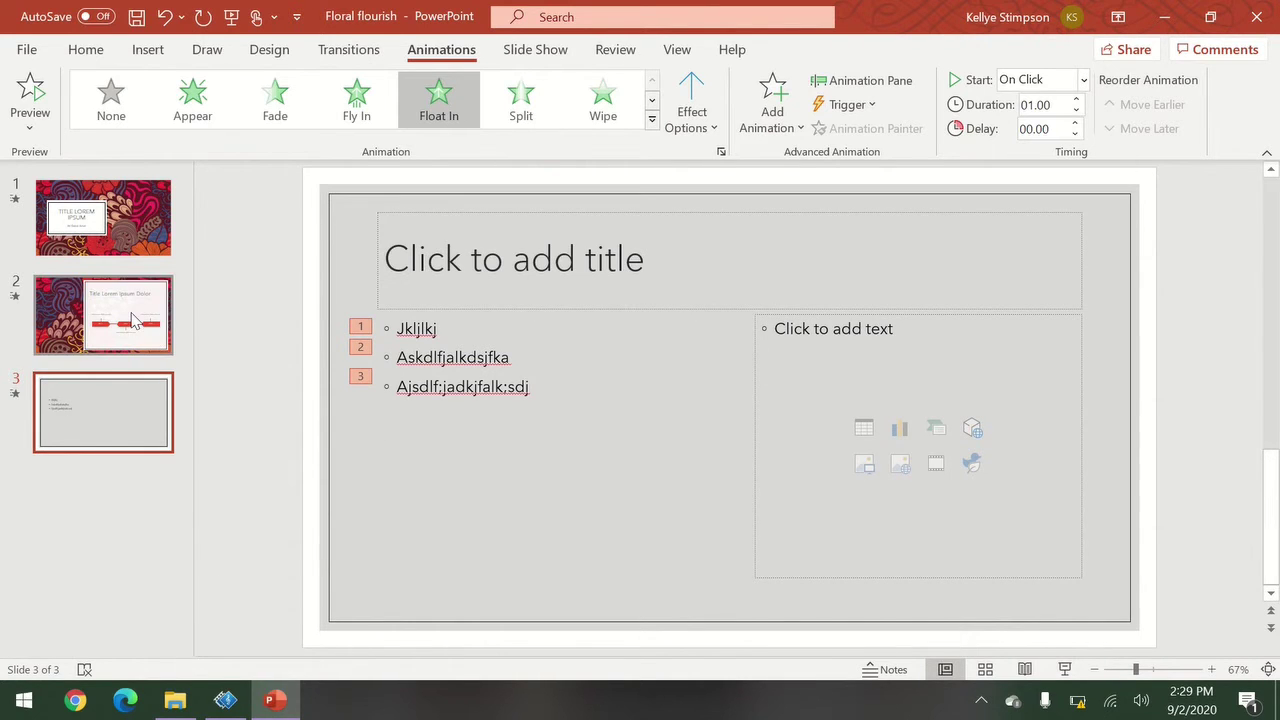
click(86, 51)
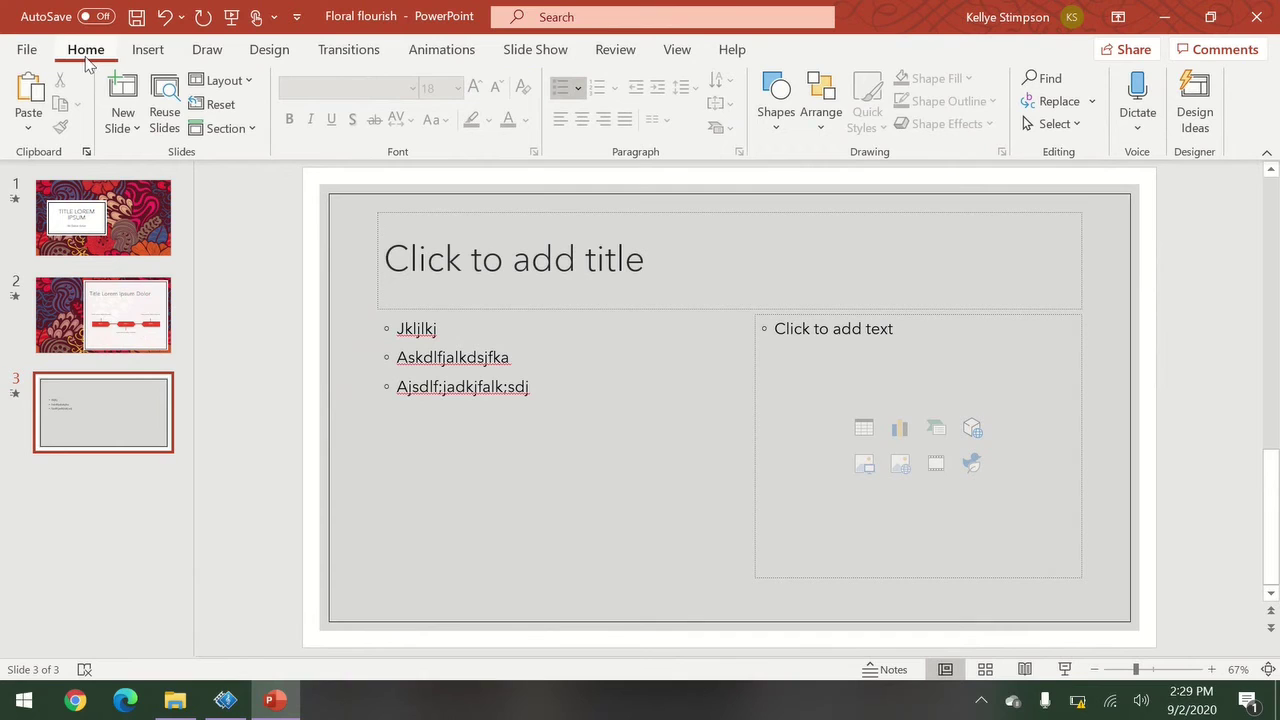
click(124, 128)
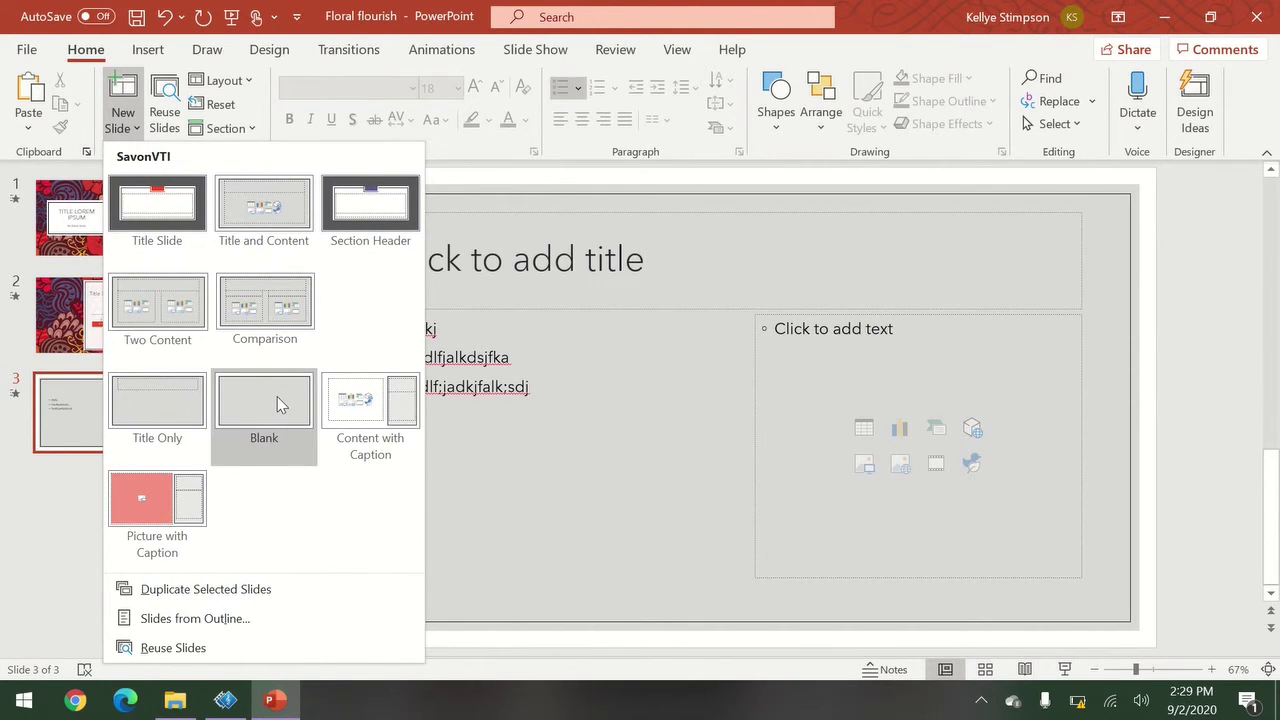
Add a Picture with Caption slide 4 and open the Stock Images gallery
click(198, 500)
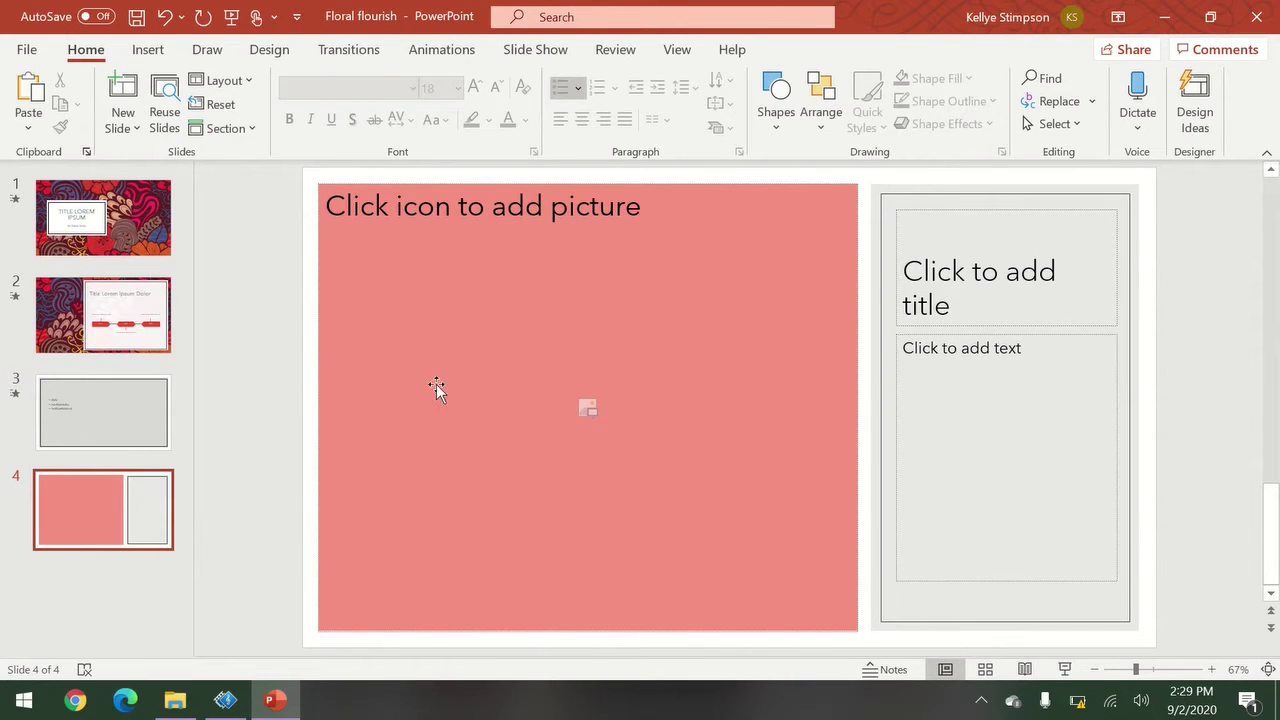
click(145, 51)
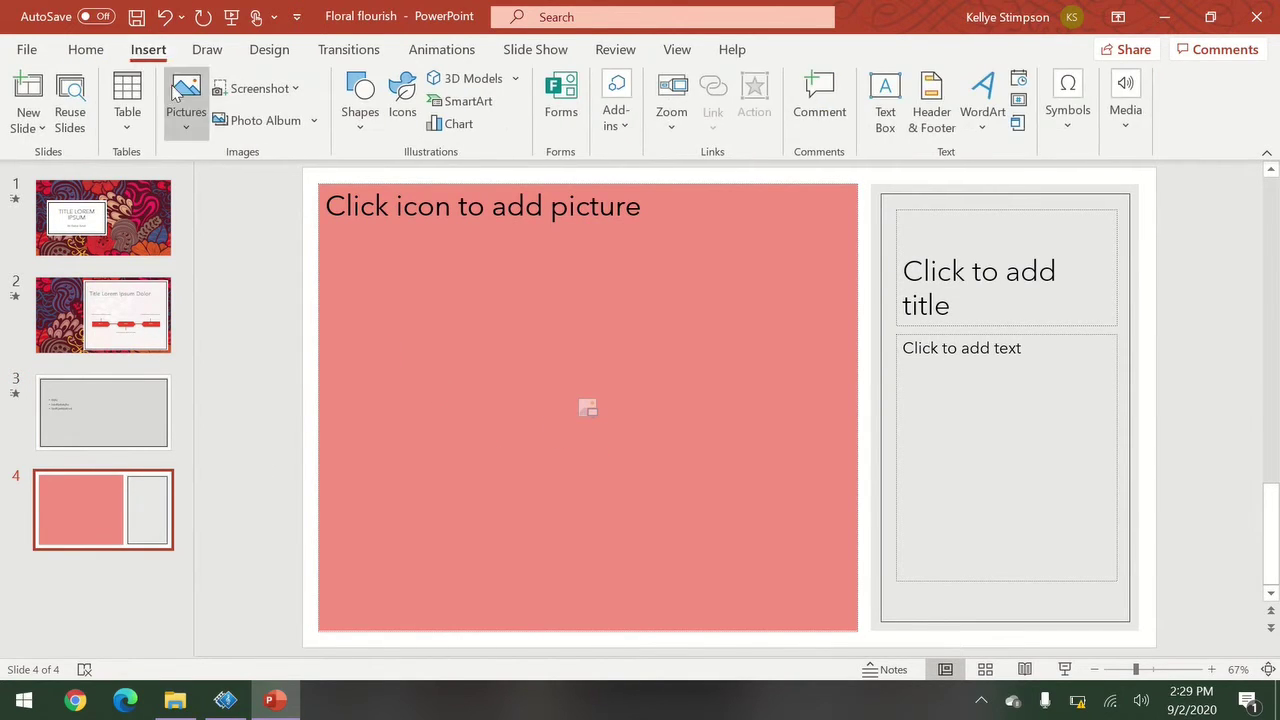
click(181, 108)
click(234, 214)
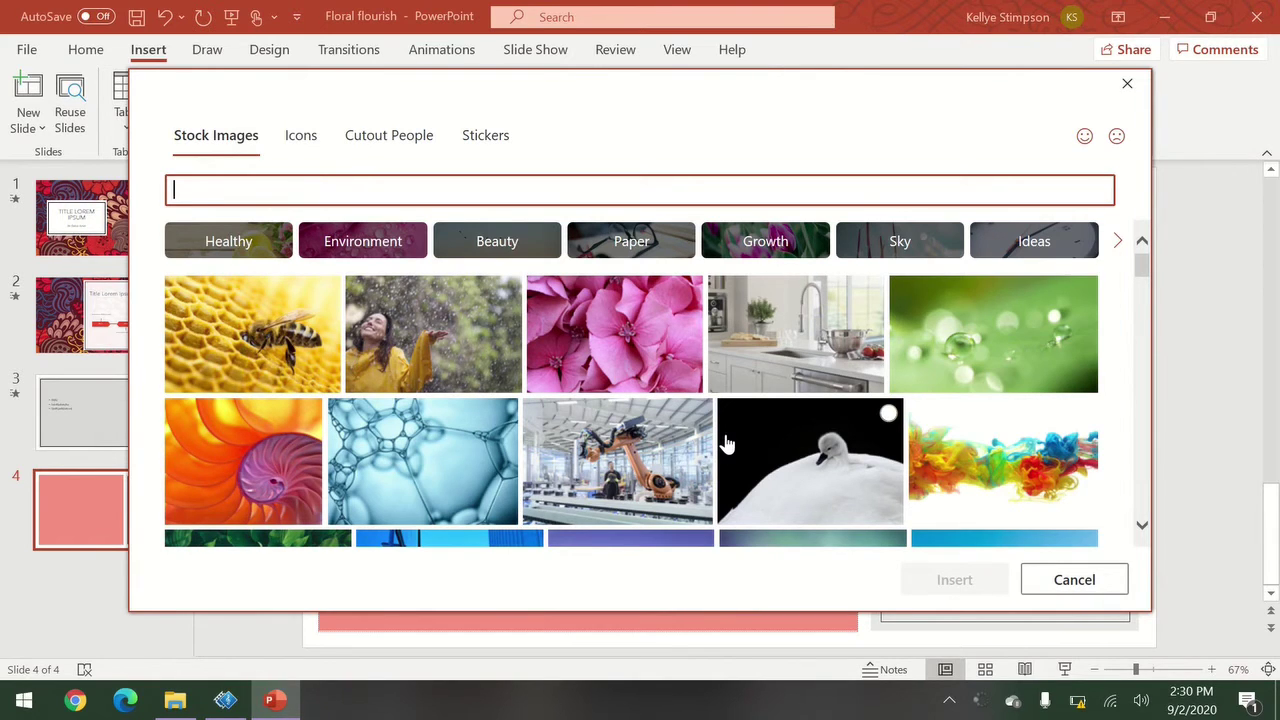
Cancel Stock Images and embed an Online Video on slide 4 from the pasted URL
click(1066, 588)
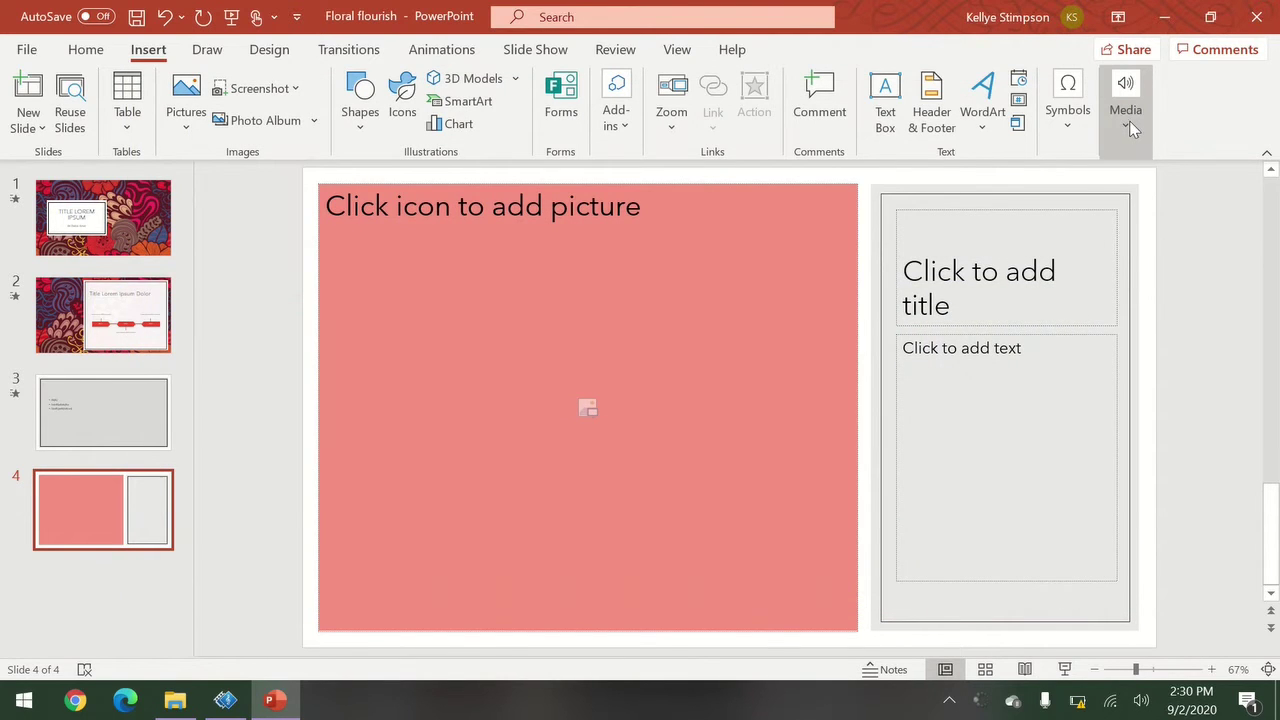
click(1129, 126)
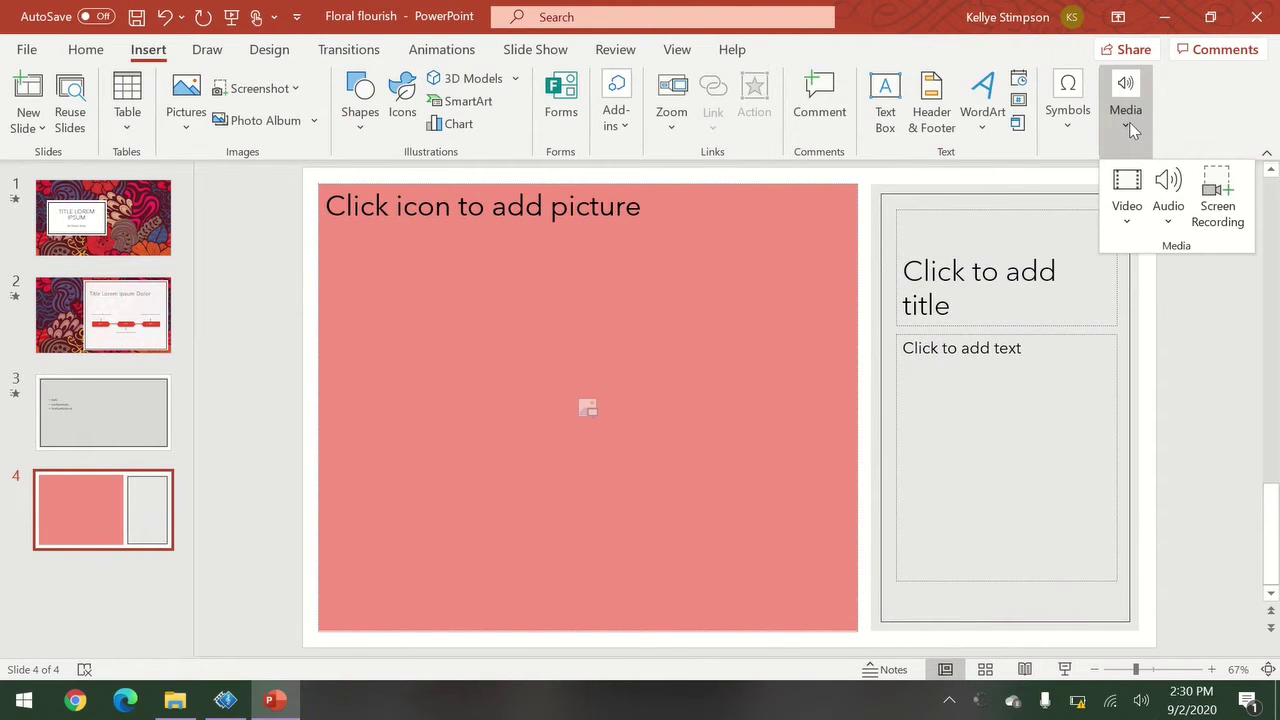
click(1132, 207)
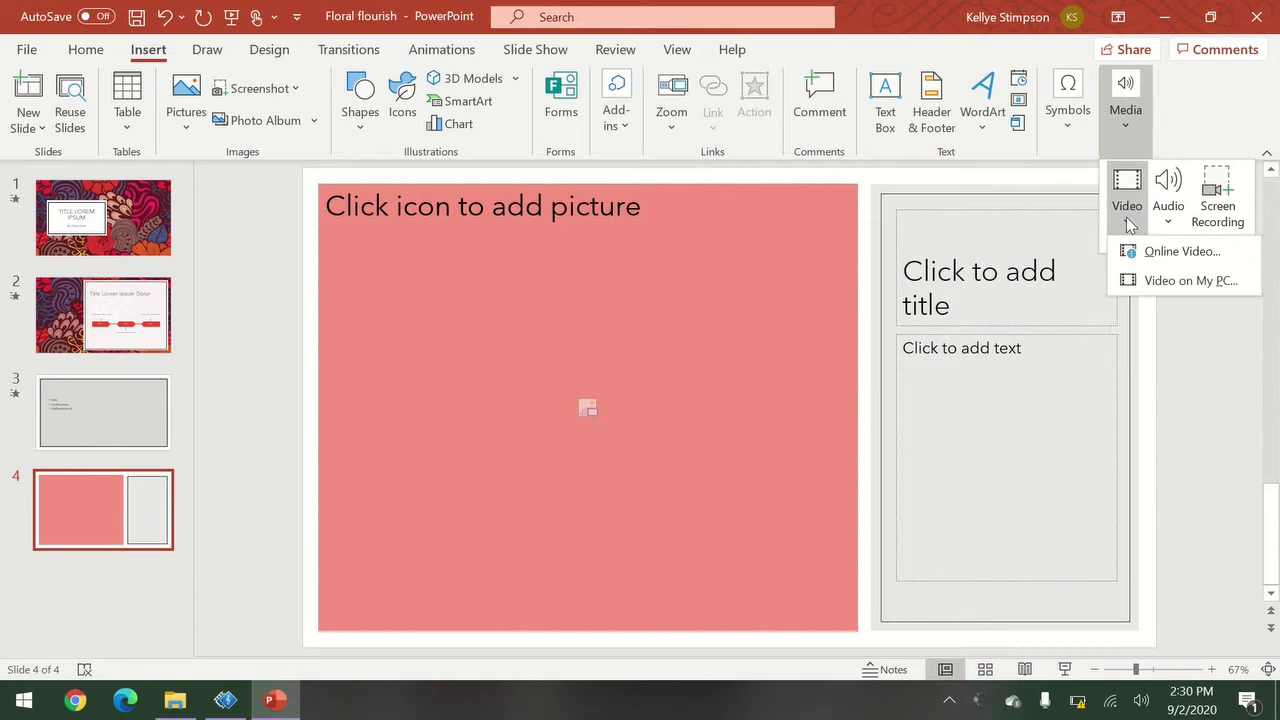
click(1160, 258)
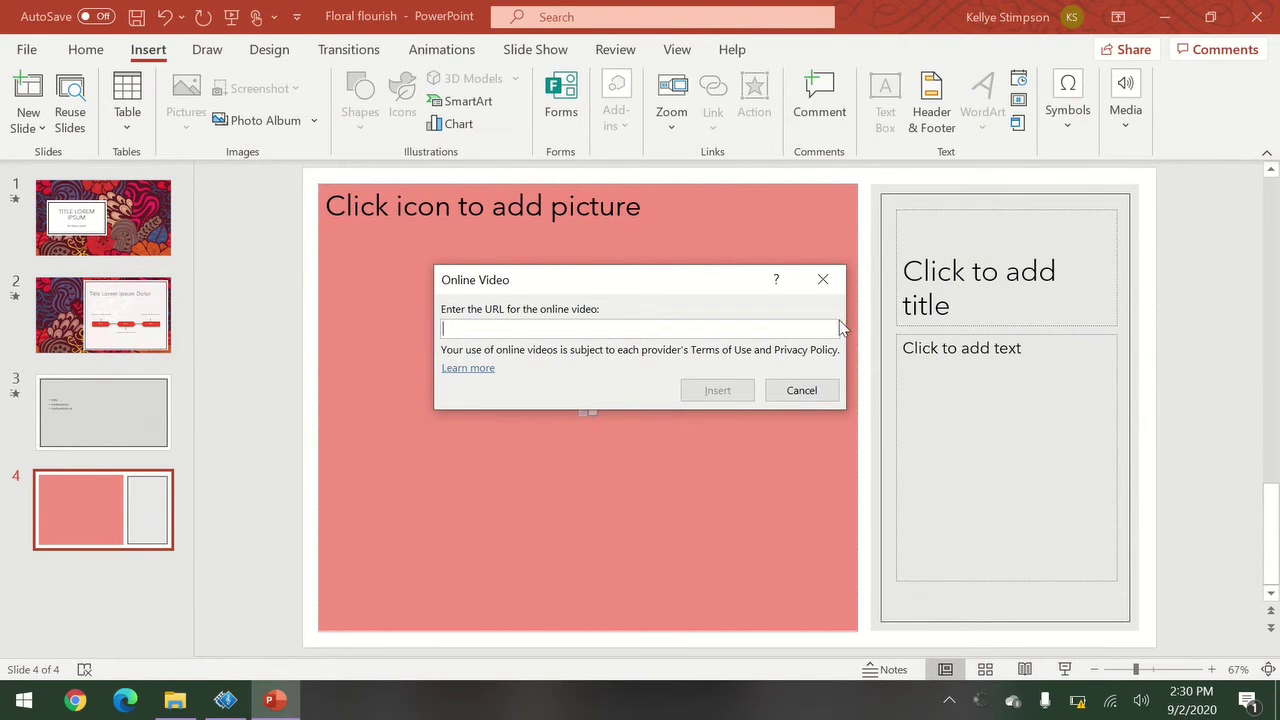
text(https://youtu.be/l_xmpgDbad)
click(737, 389)
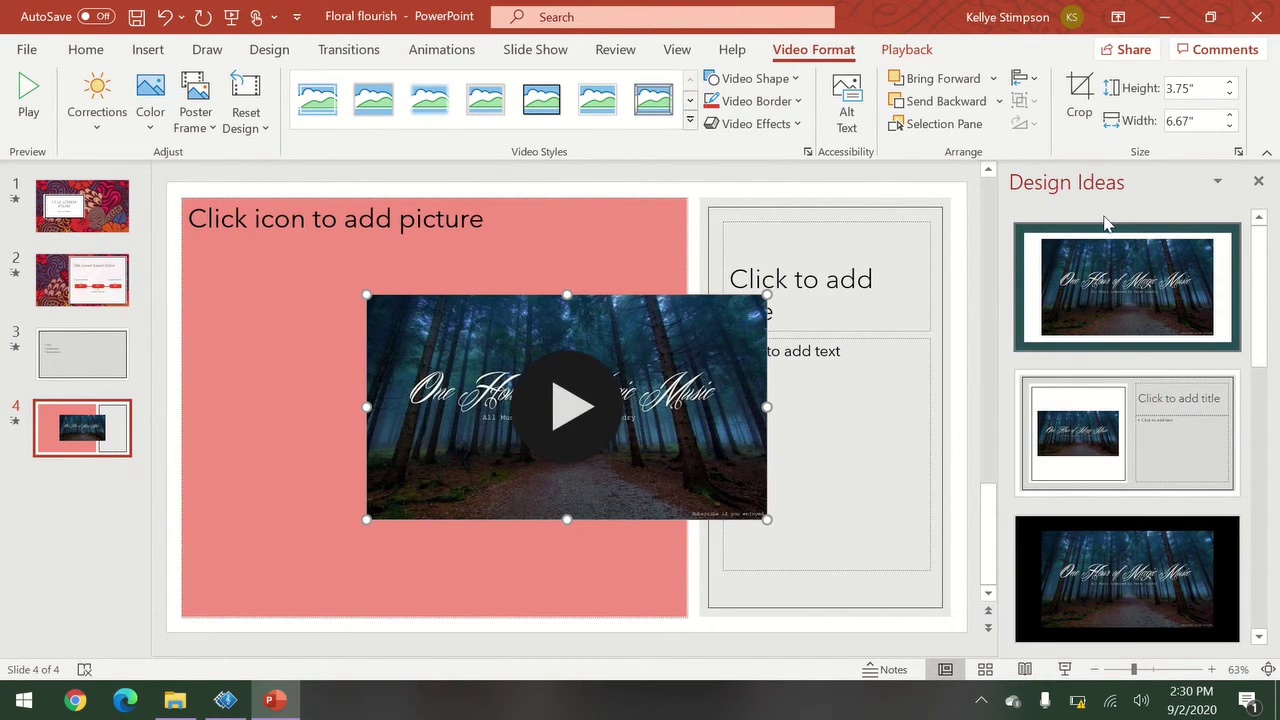
Apply the first Design Ideas layout to slide 4, framing the enlarged video
scroll(1122, 350, down, 6)
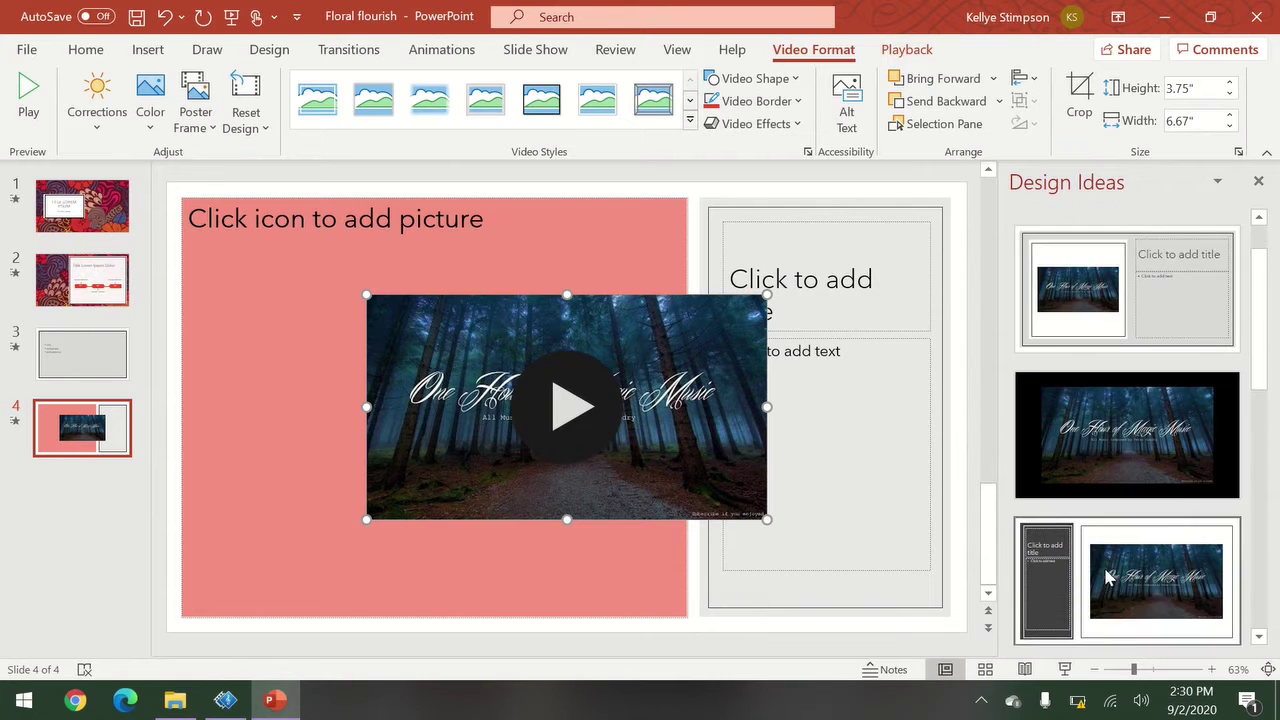
scroll(1150, 455, down, 3)
scroll(1152, 452, up, 10)
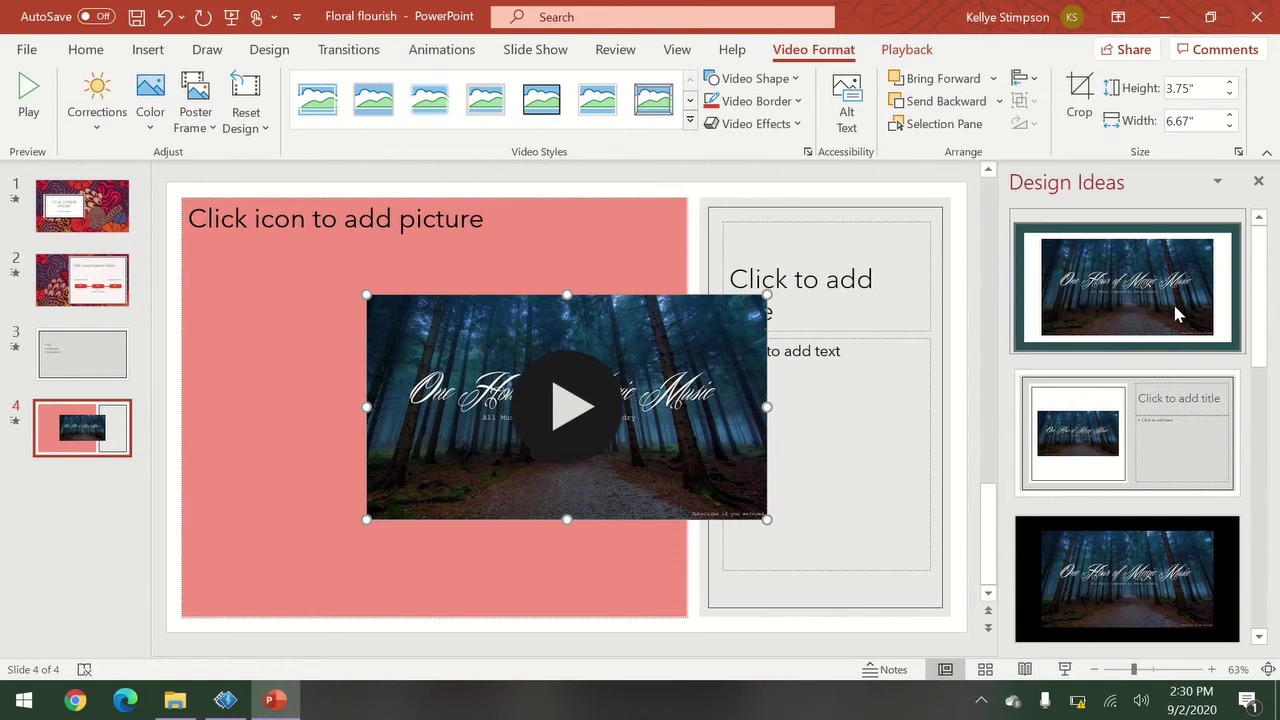
click(1176, 315)
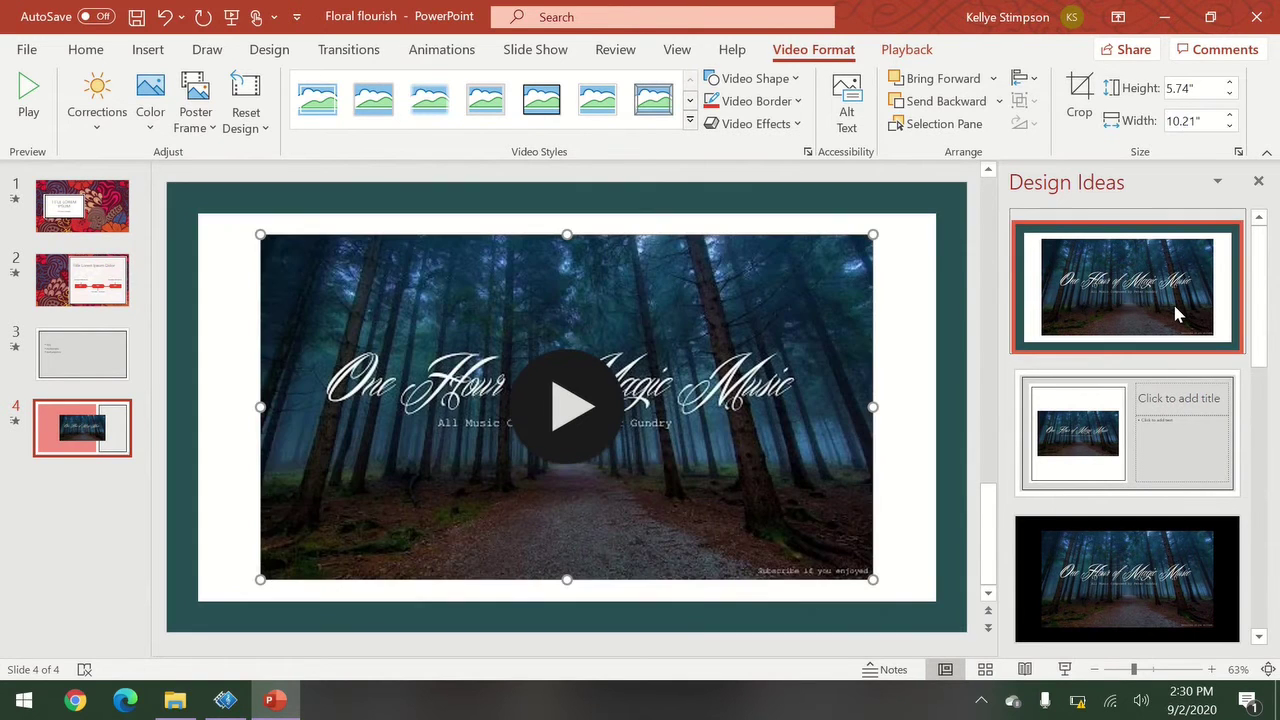
click(971, 318)
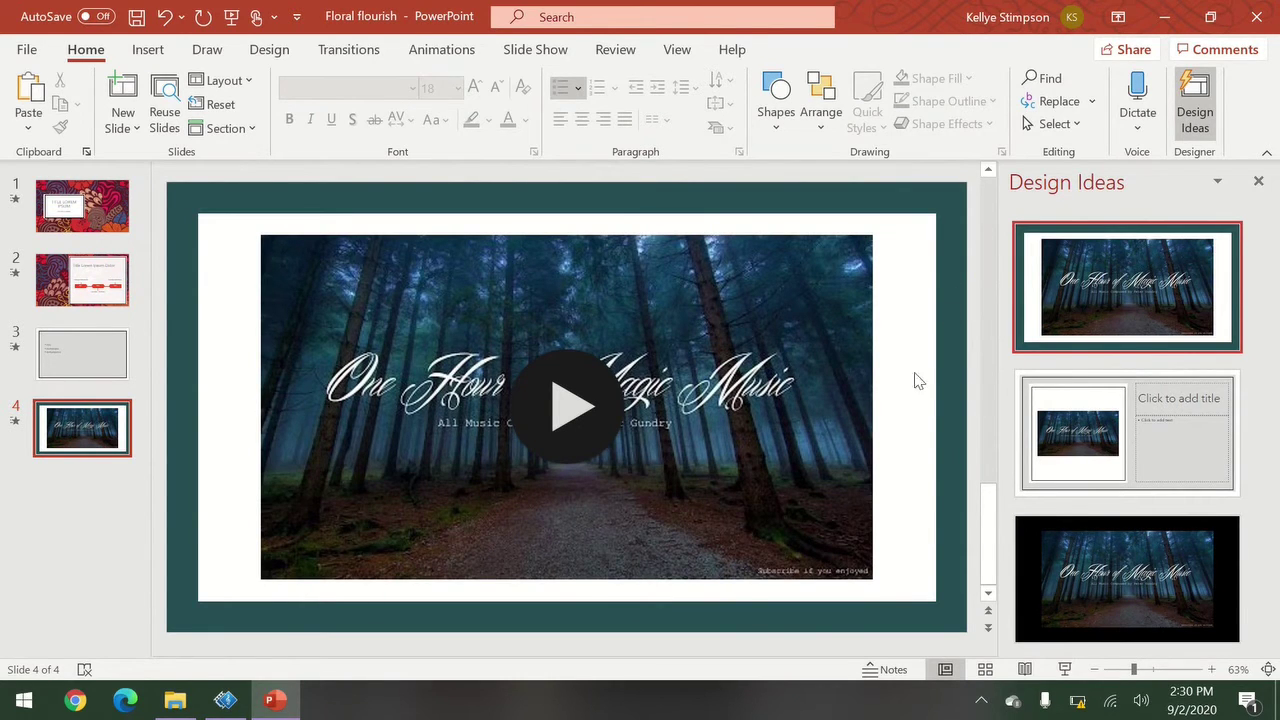
Play the video, pause it and close the More videos overlay
click(588, 432)
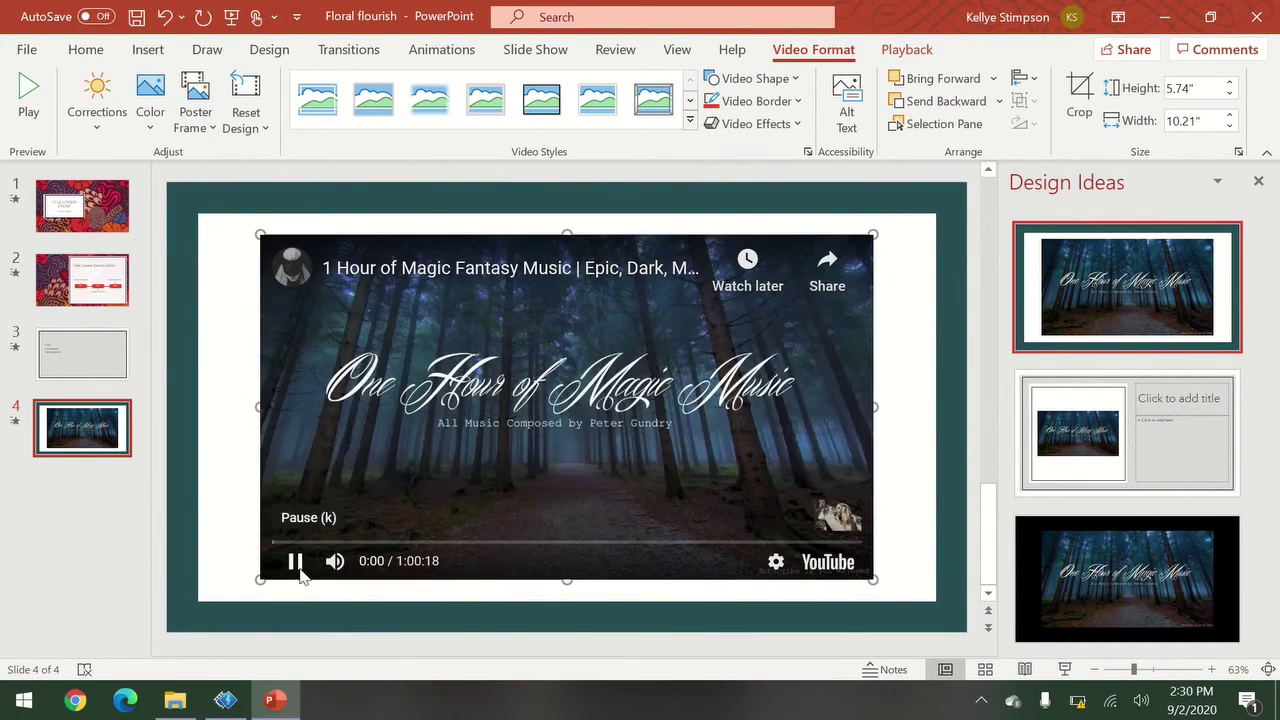
click(295, 562)
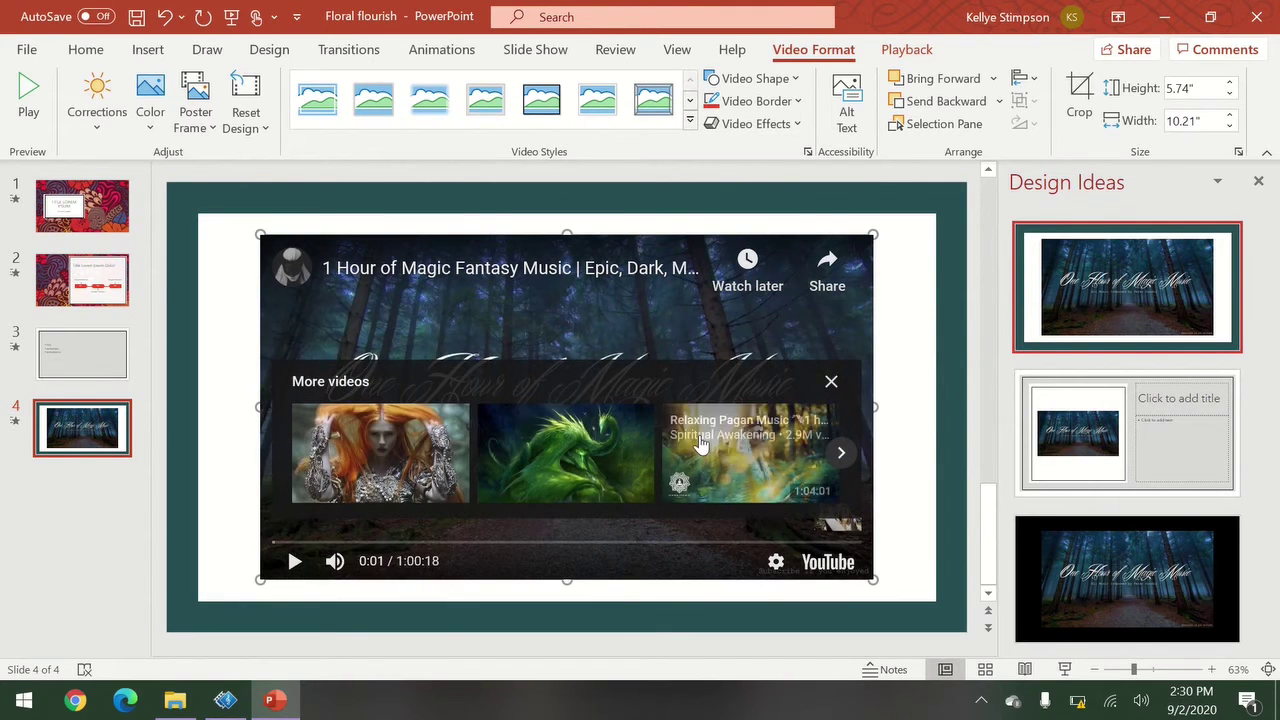
click(830, 382)
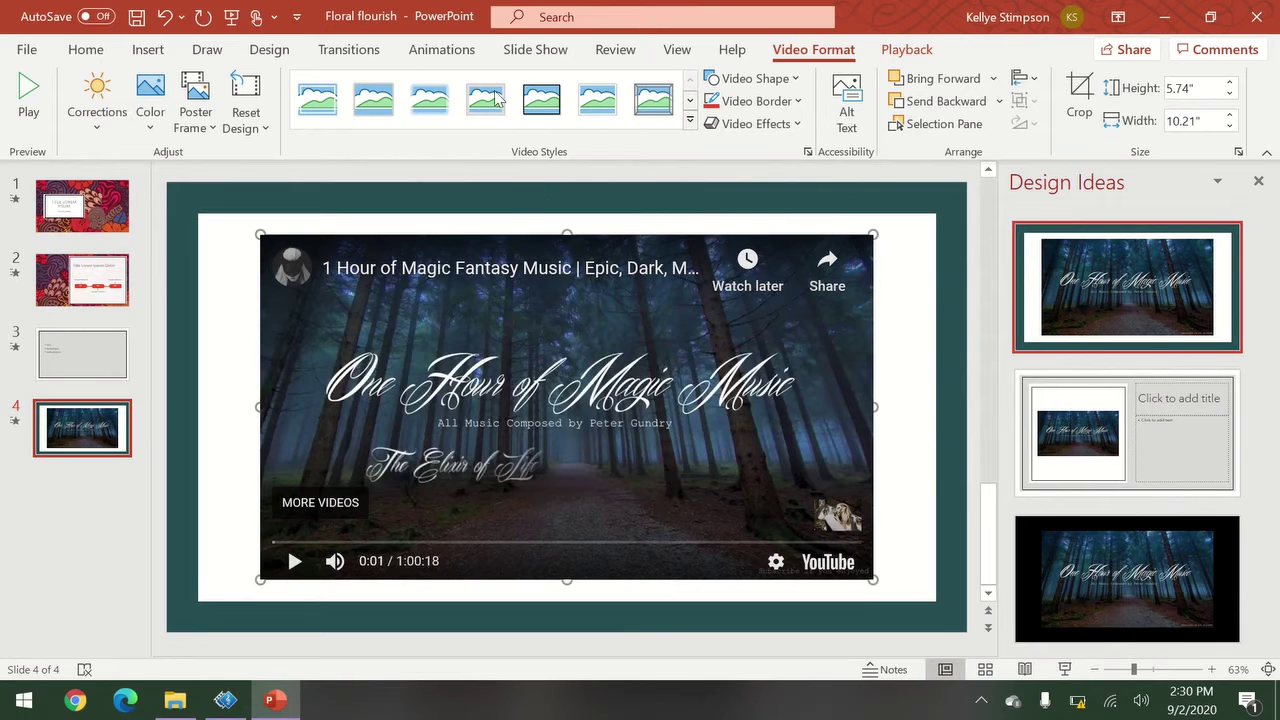
Close Design Ideas, run the slide show, pause the video and end the show
click(535, 49)
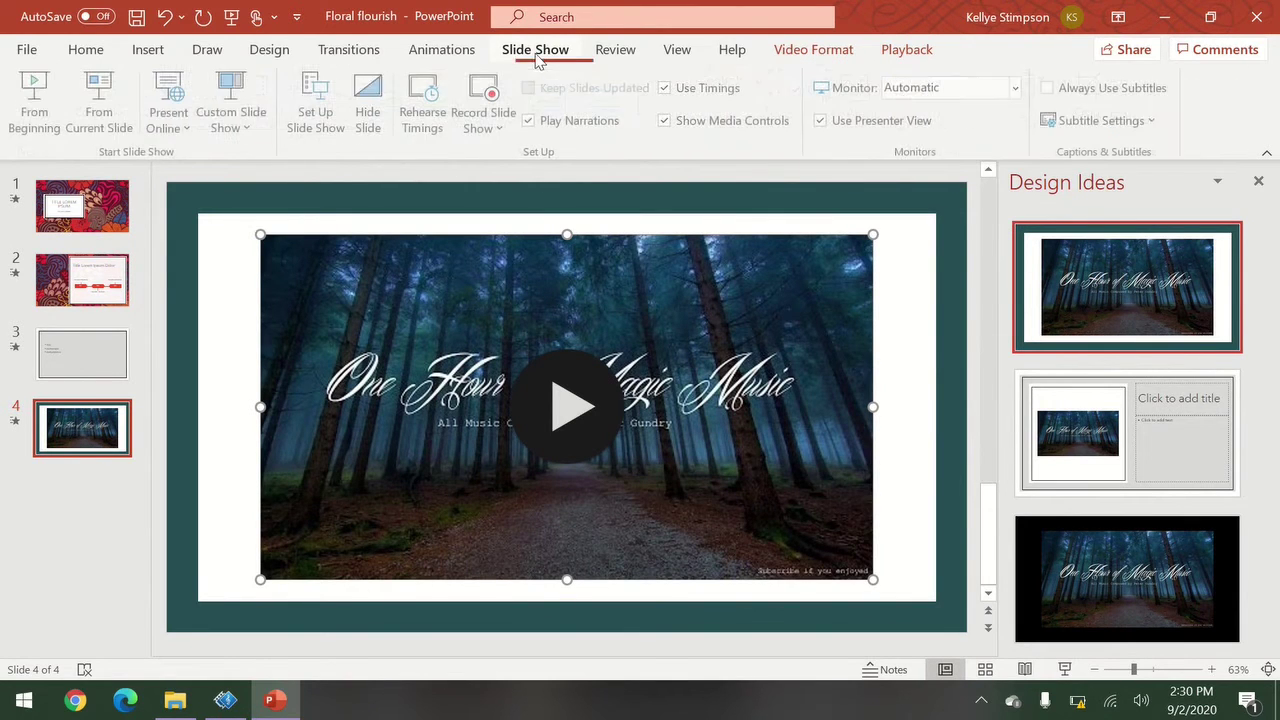
click(1258, 181)
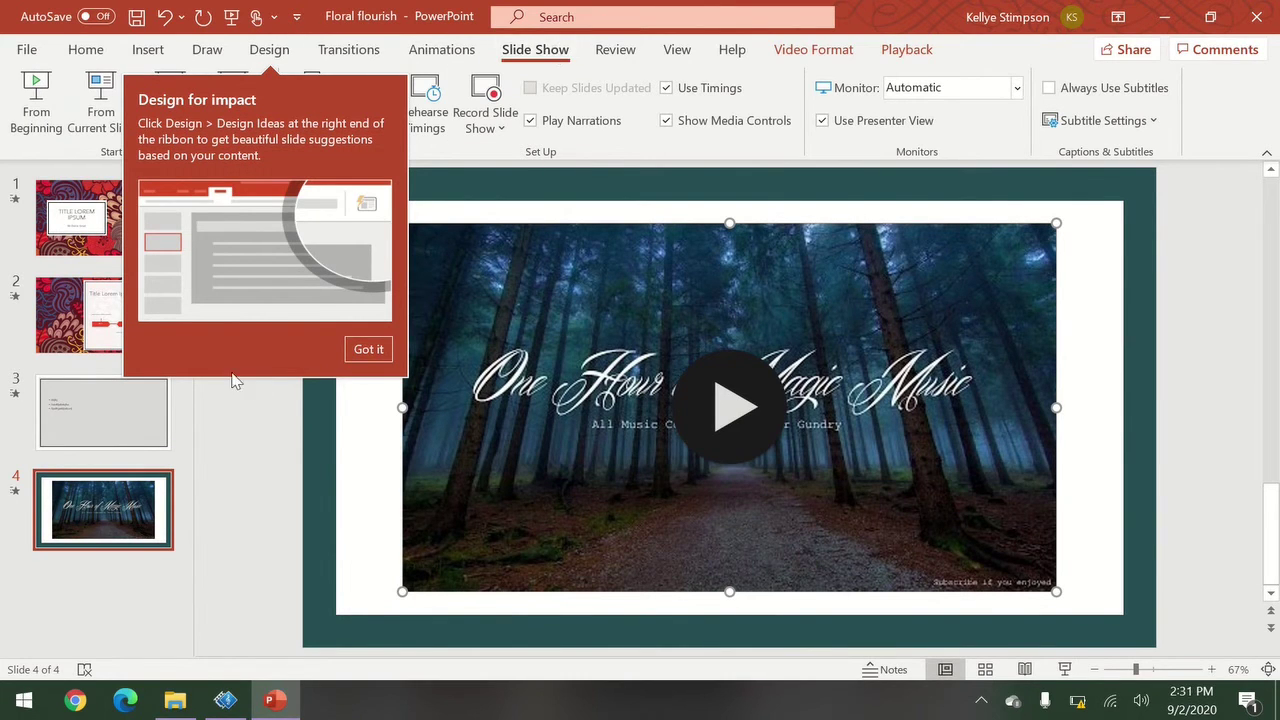
click(366, 348)
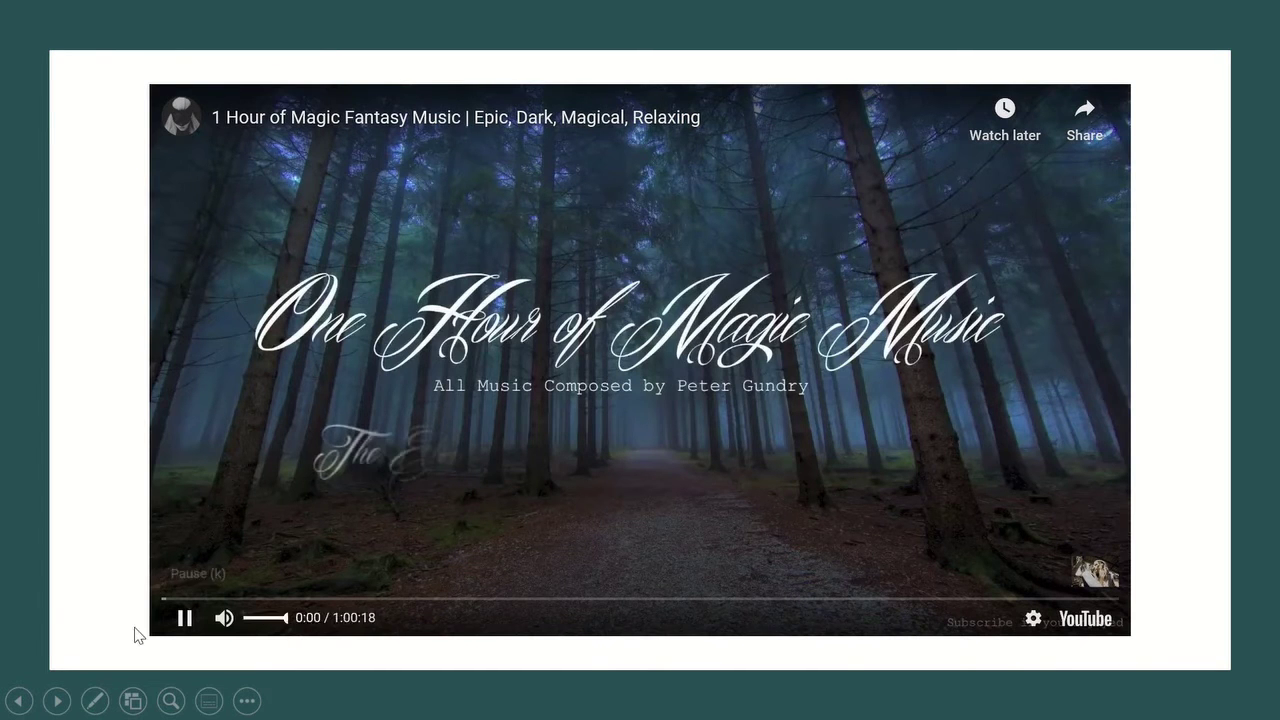
click(184, 617)
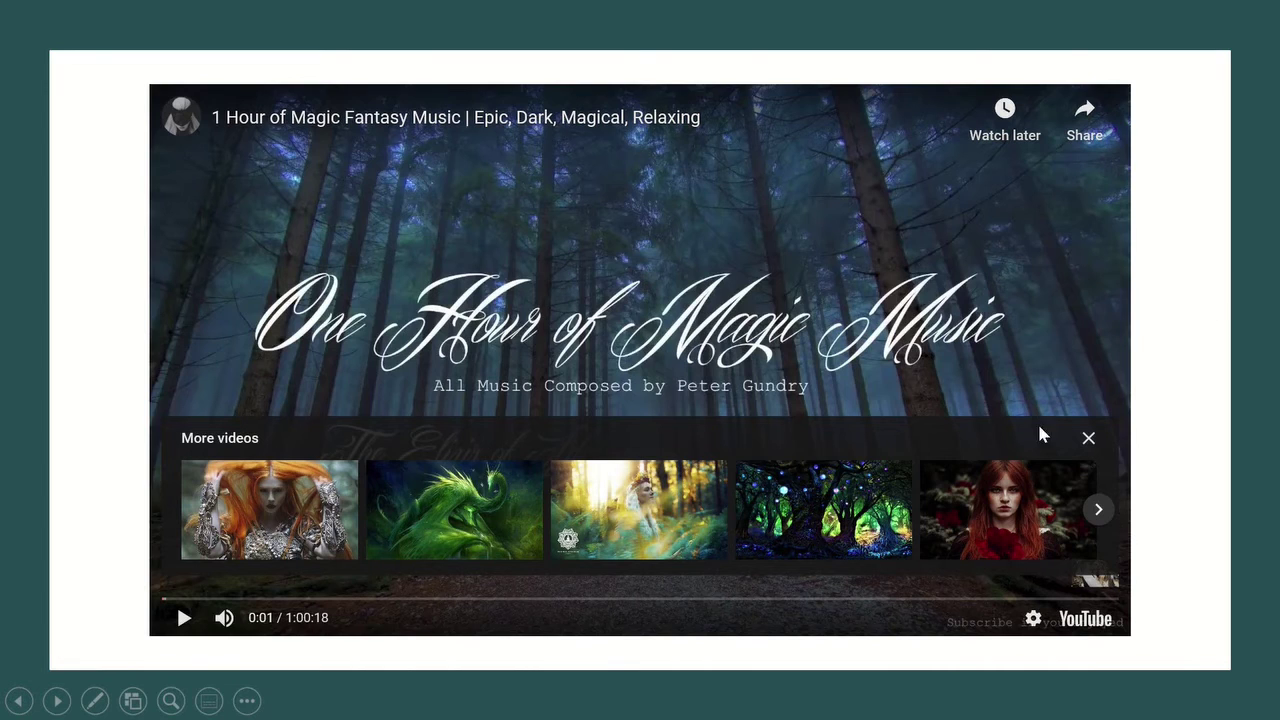
click(247, 701)
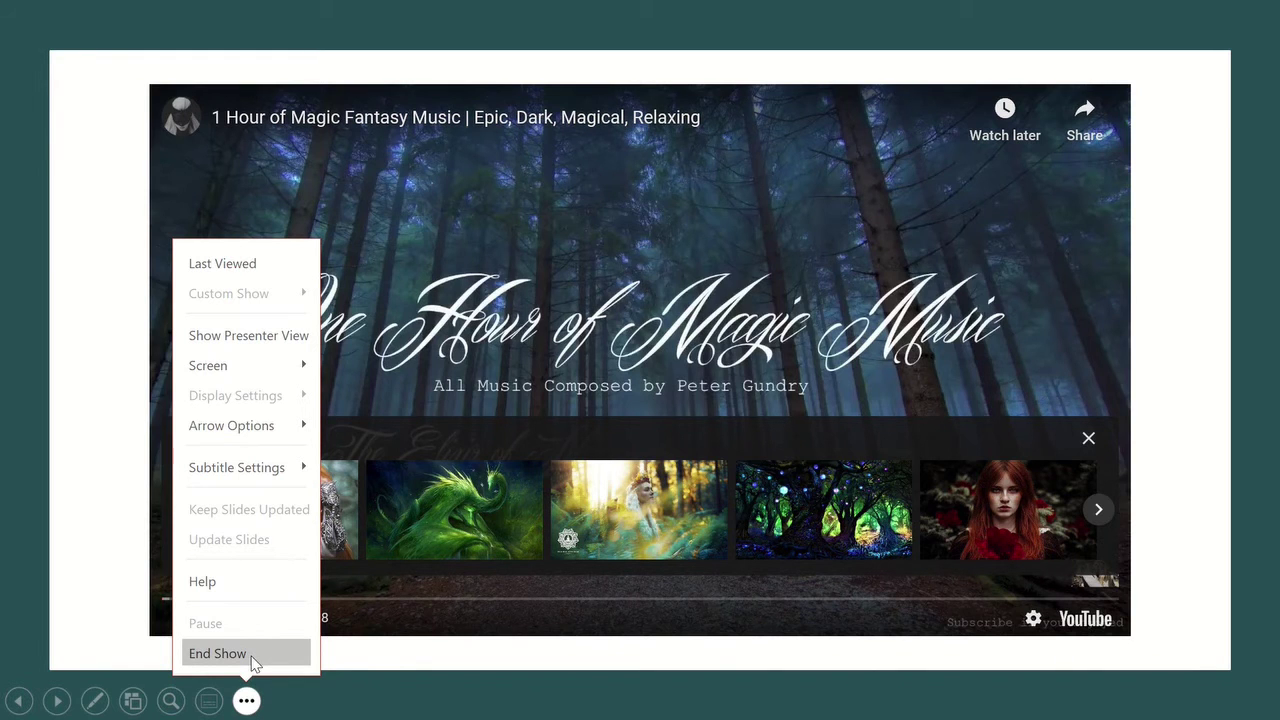
click(250, 654)
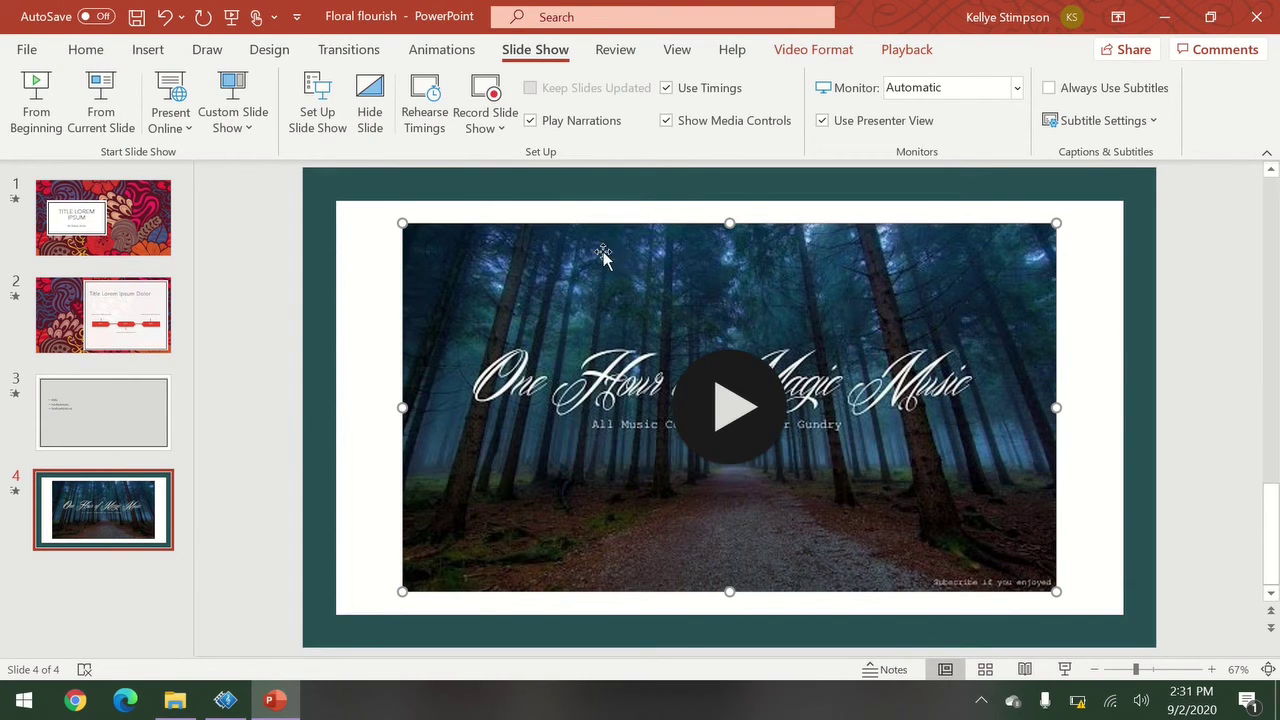
Look through the Review, Video Format and Playback tabs, then return to Home
click(622, 52)
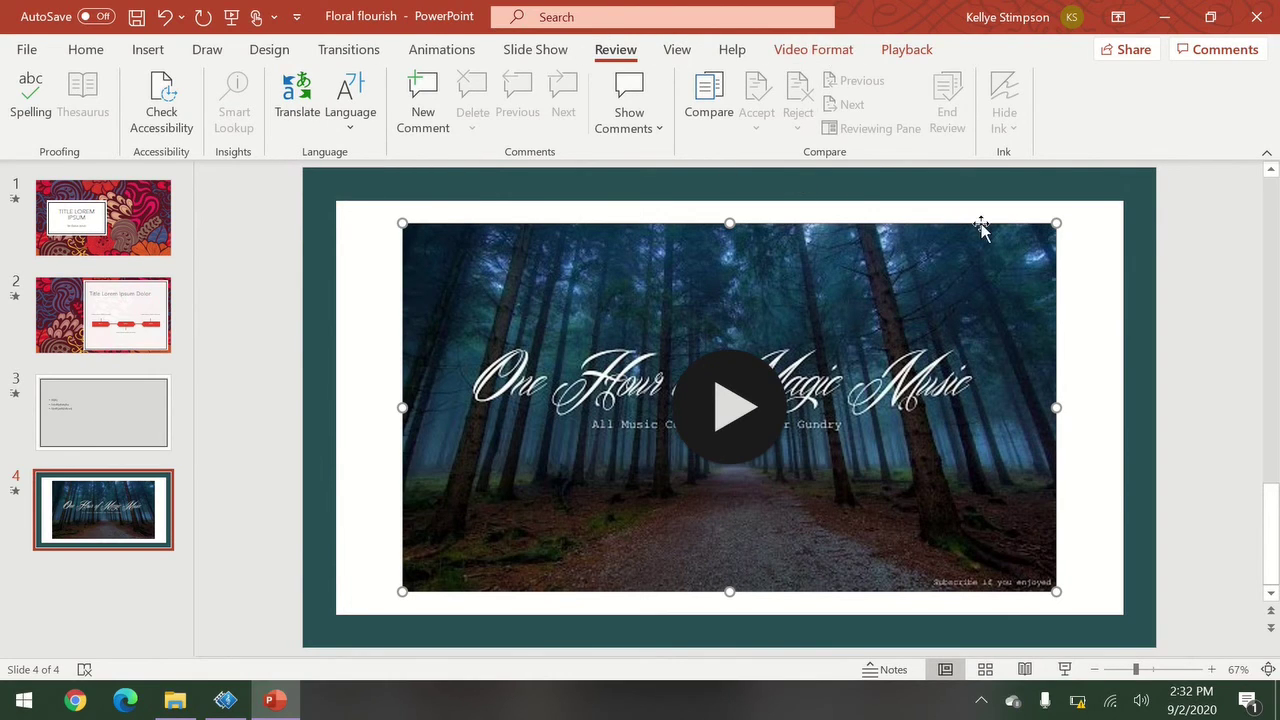
click(851, 55)
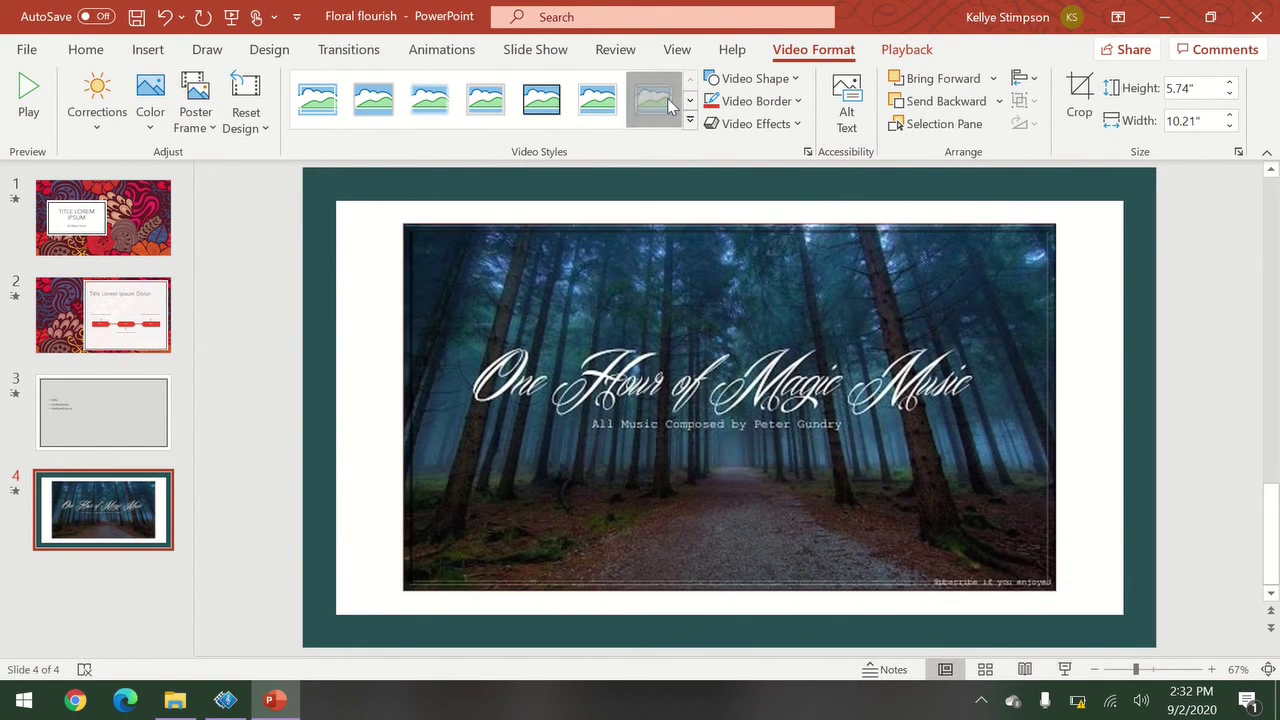
click(928, 50)
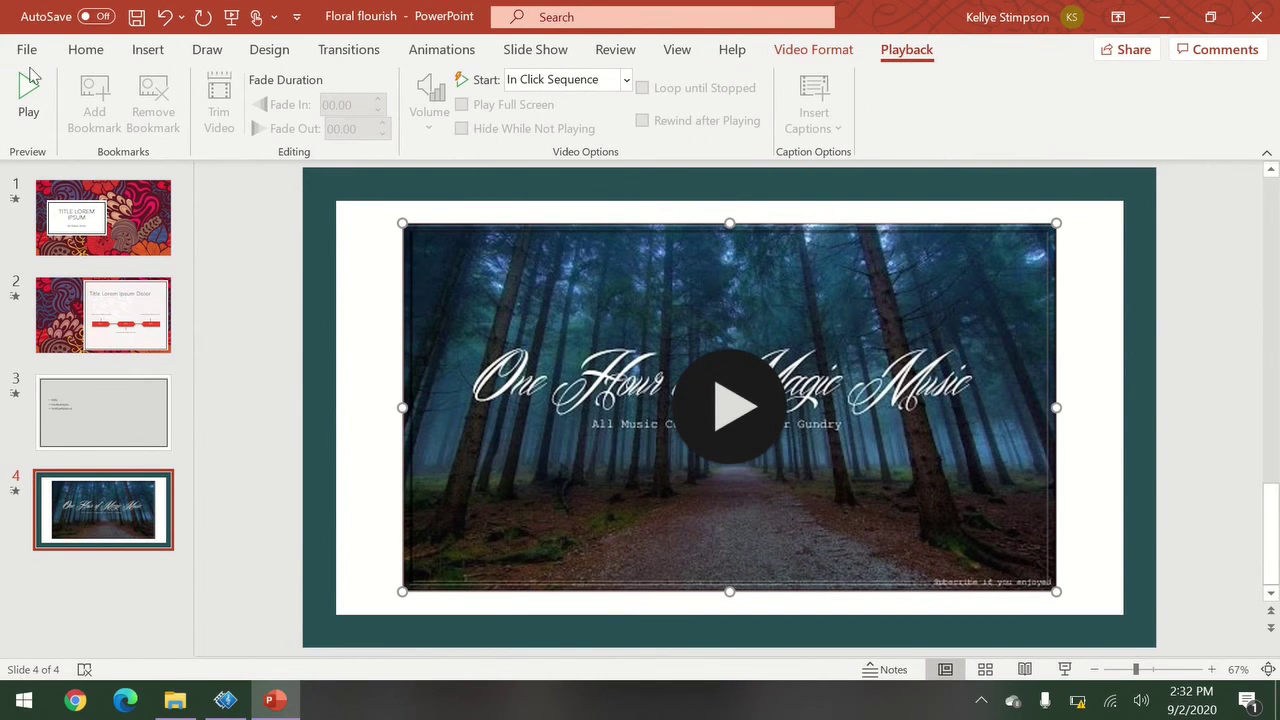
click(72, 54)
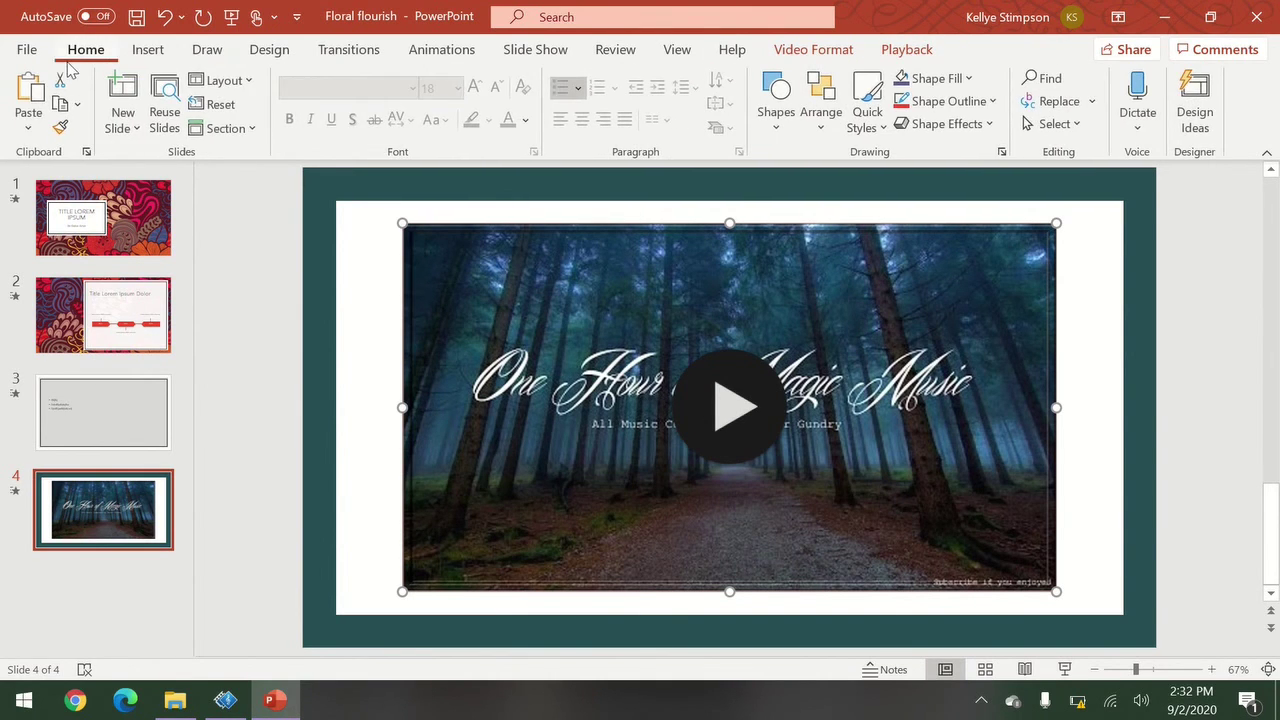
Return to title slide 1, briefly visit File, then open the Help panel
click(118, 250)
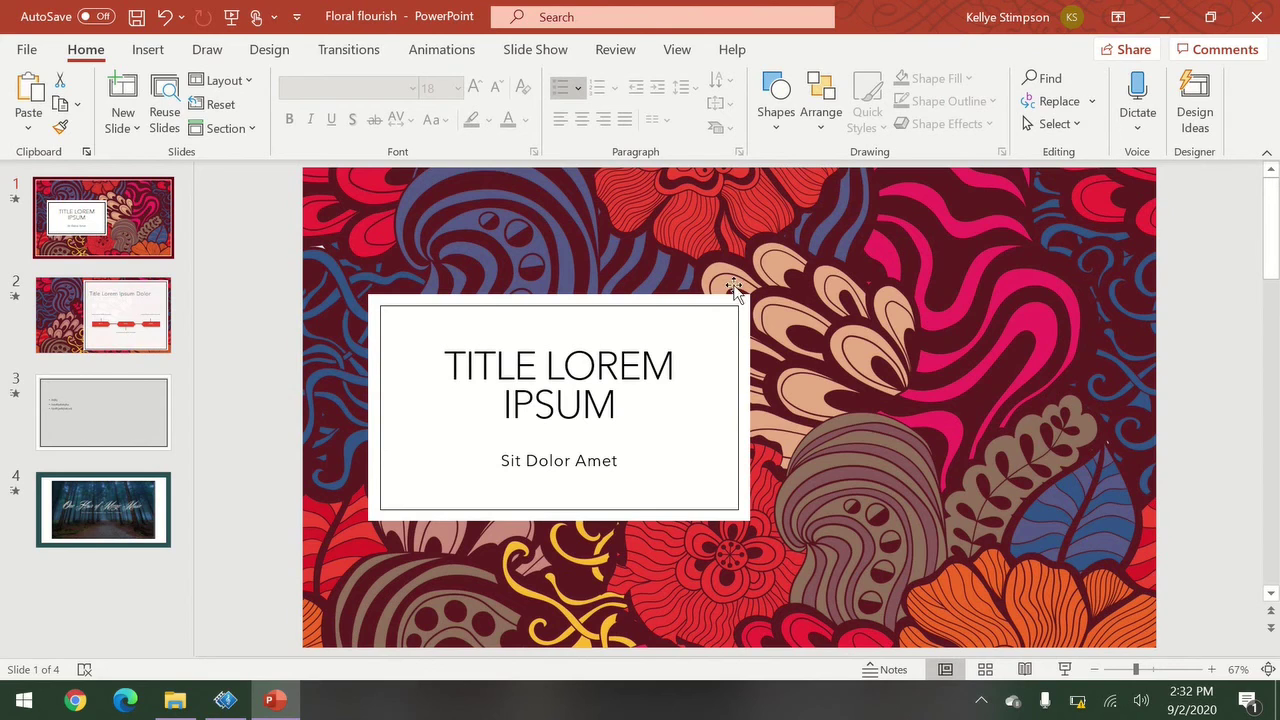
click(27, 50)
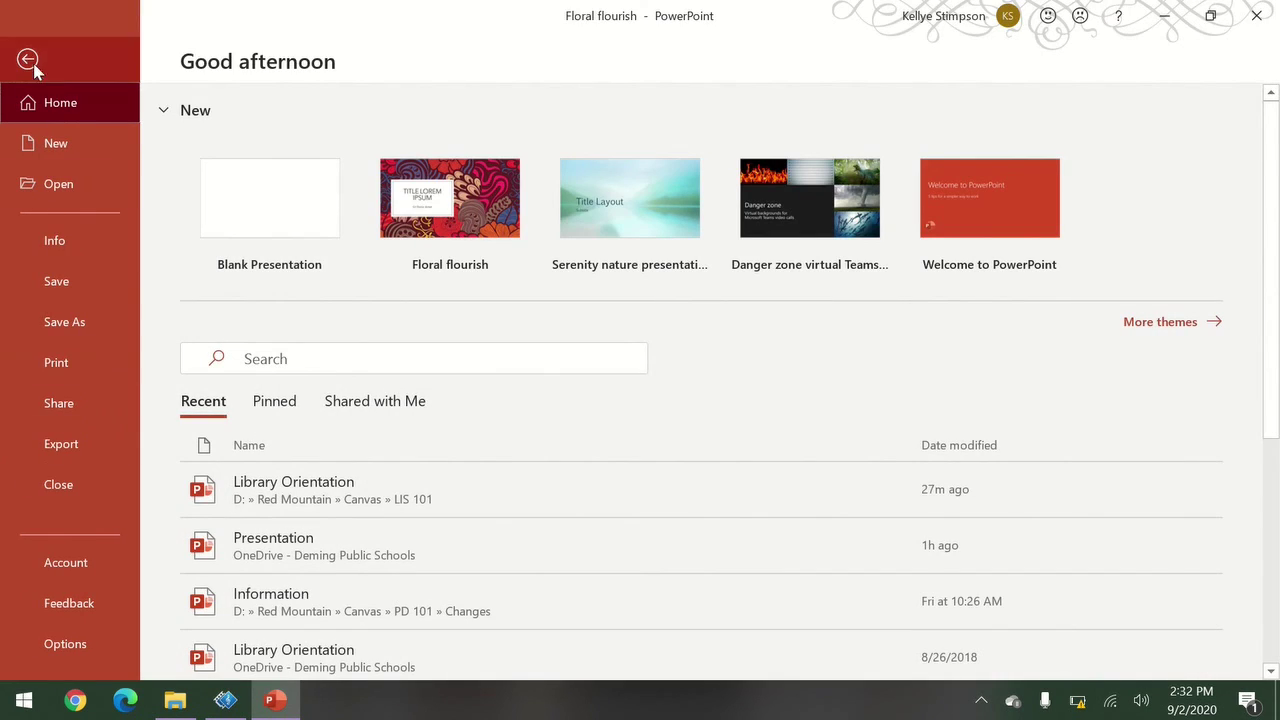
click(28, 60)
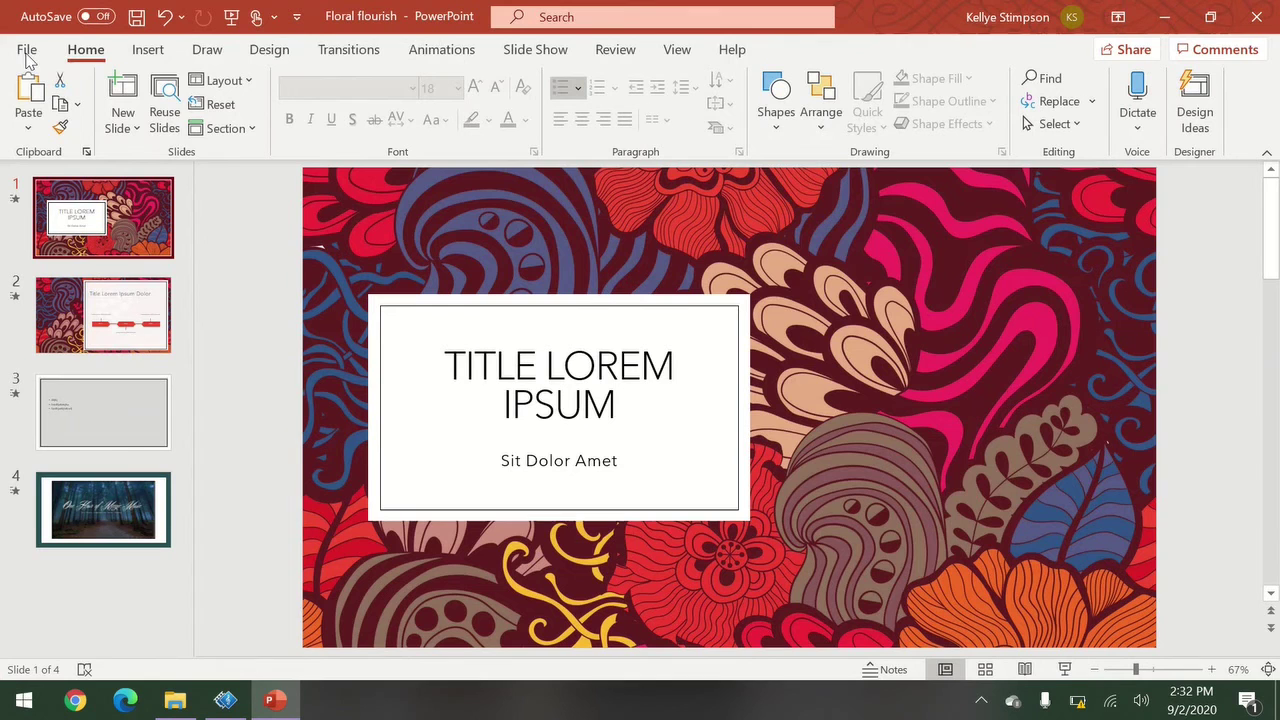
click(732, 50)
click(24, 100)
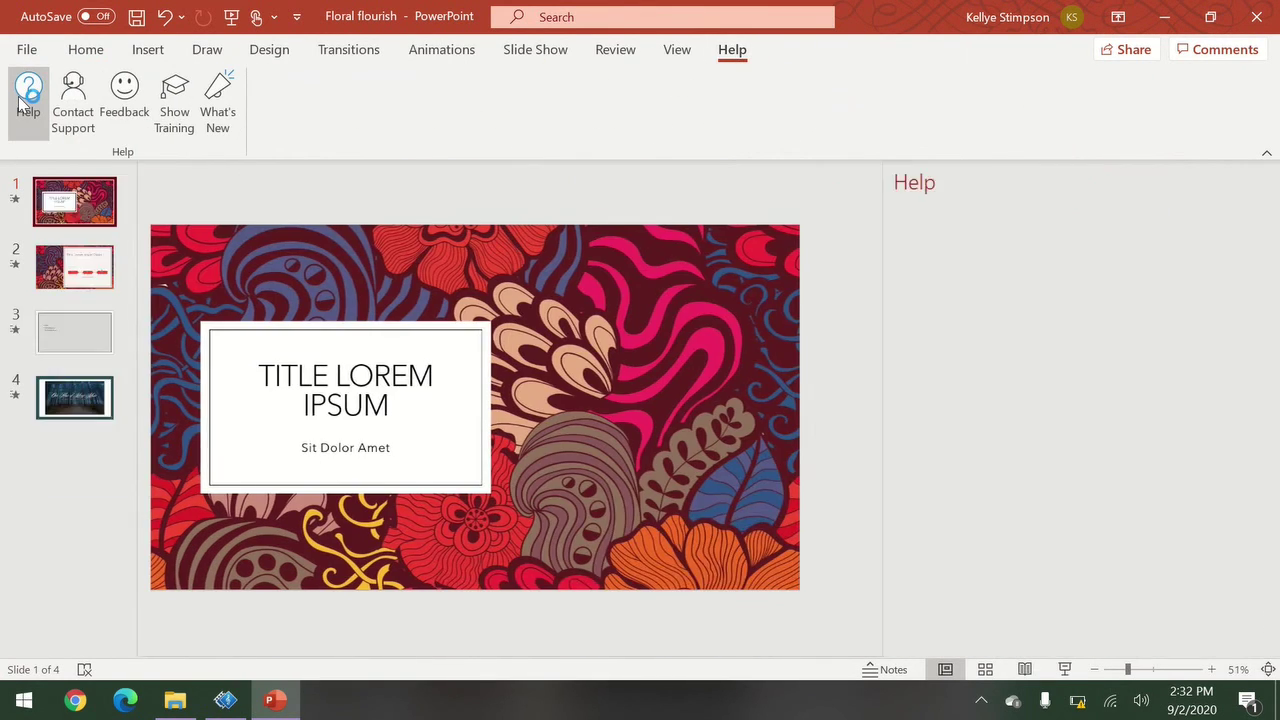